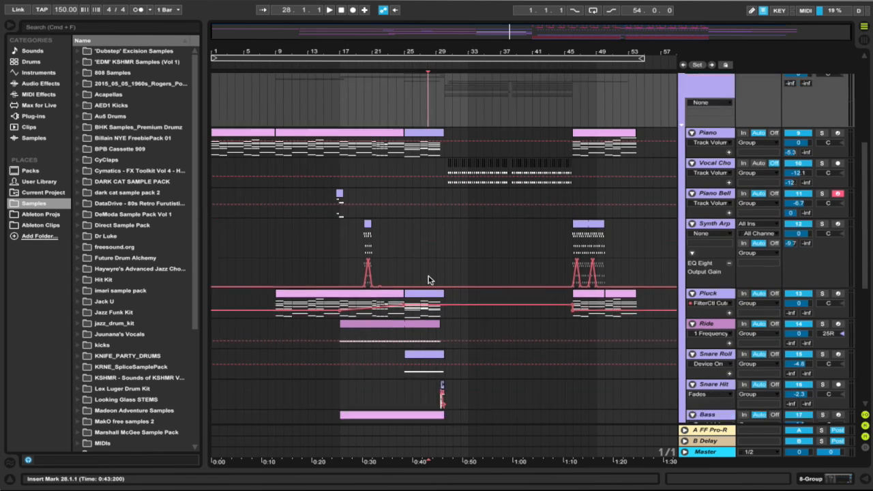
Play the arrangement from bar 28 through the drop to bar 46.
{"action": "scroll", "coordinate": [429, 275], "scroll_direction": "down", "scroll_amount": 5}
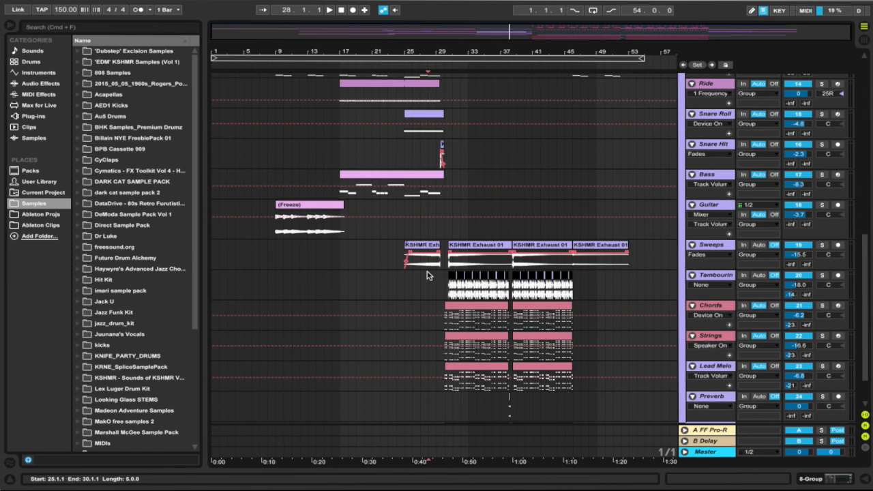
{"action": "scroll", "coordinate": [428, 276], "scroll_direction": "up", "scroll_amount": 5}
{"action": "scroll", "coordinate": [428, 274], "scroll_direction": "up", "scroll_amount": 6}
{"action": "key", "text": "space"}
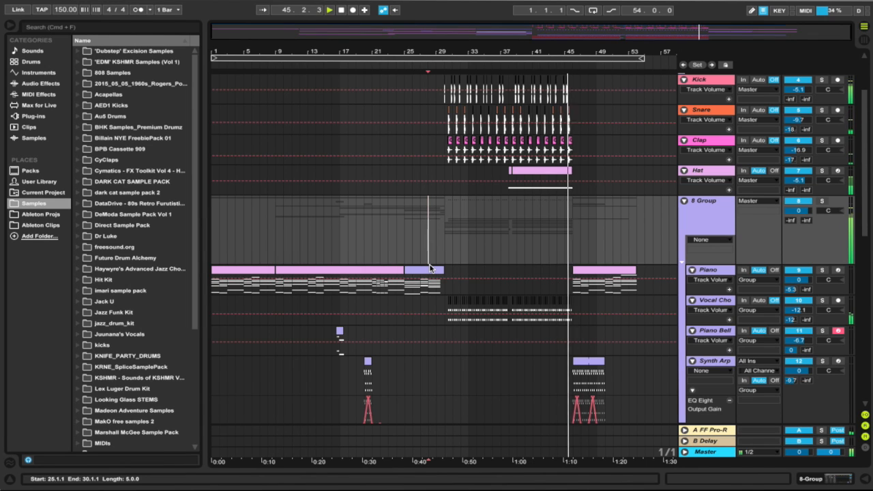
{"action": "key", "text": "space"}
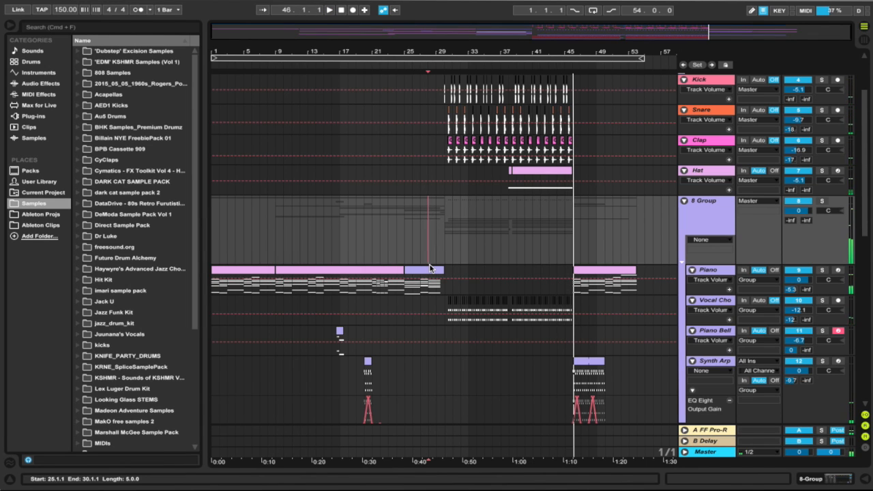
Solo the Kick track and play it from the first kick clip at bar 30.
{"action": "scroll", "coordinate": [429, 267], "scroll_direction": "up", "scroll_amount": 3}
{"action": "left_click_drag", "start_coordinate": [469, 56], "coordinate": [444, 113]}
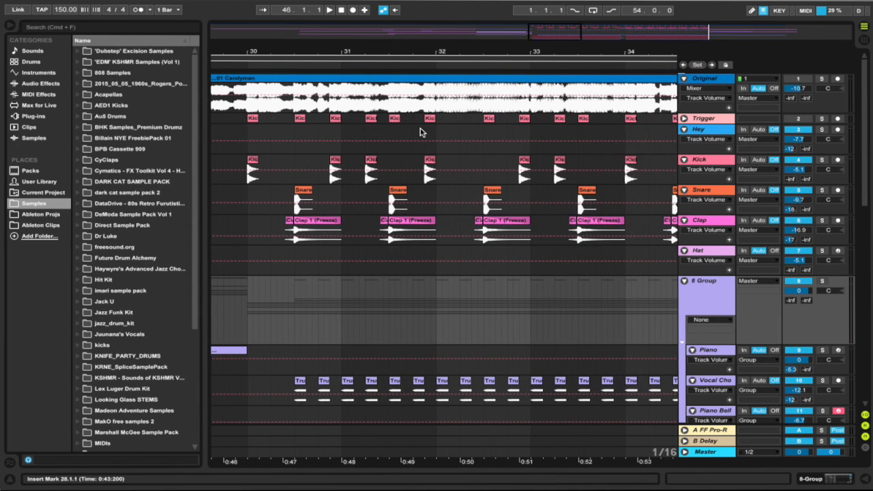
{"action": "scroll", "coordinate": [420, 129], "scroll_direction": "left", "scroll_amount": 3}
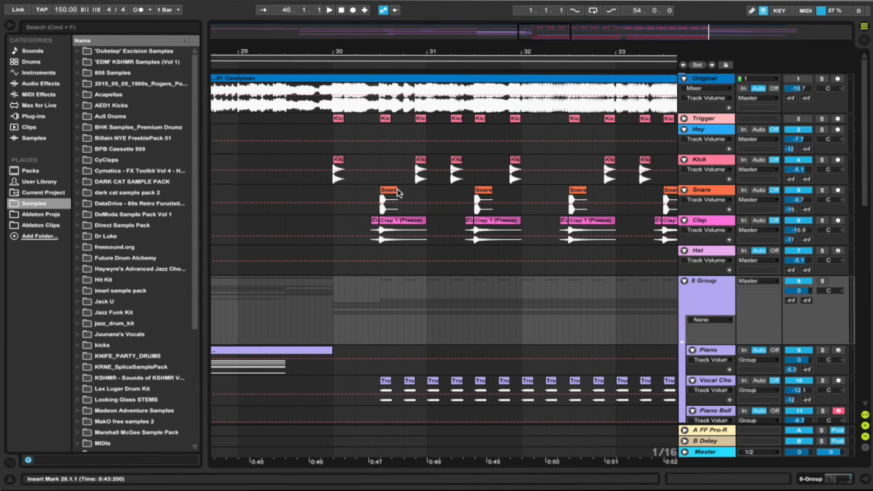
{"action": "left_click", "coordinate": [334, 168]}
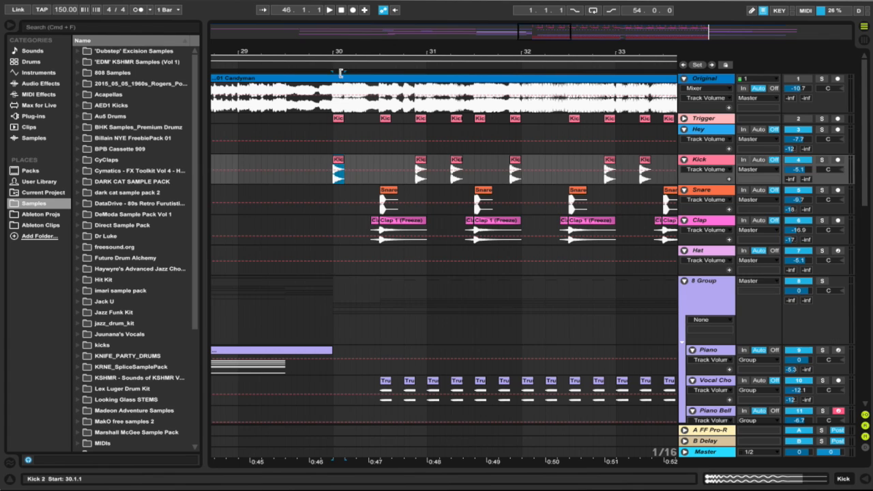
{"action": "key", "text": "plus"}
{"action": "left_click", "coordinate": [822, 160]}
{"action": "key", "text": "space"}
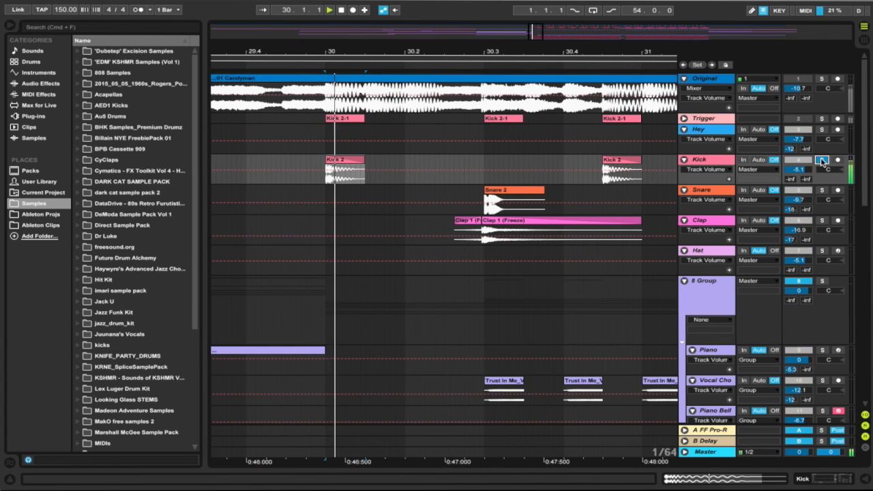
{"action": "key", "text": "space"}
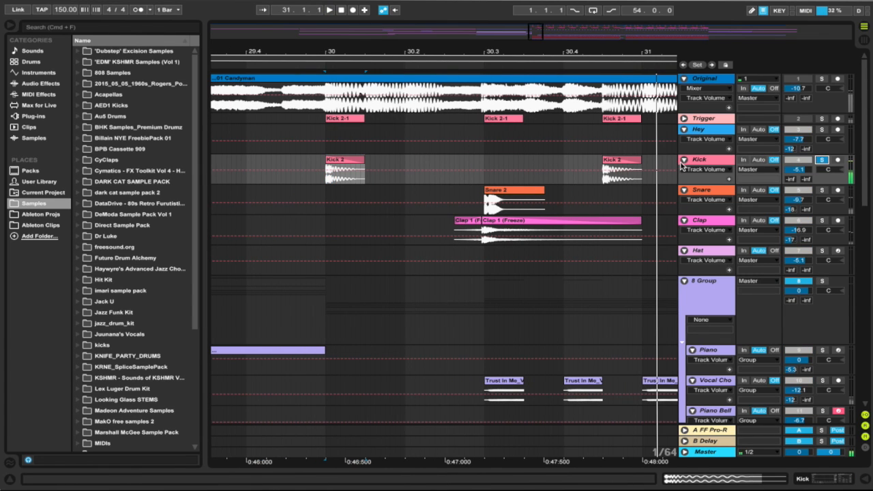
Show the Kick track's device chain and select the kick clip at bar 30.
{"action": "left_click", "coordinate": [832, 480]}
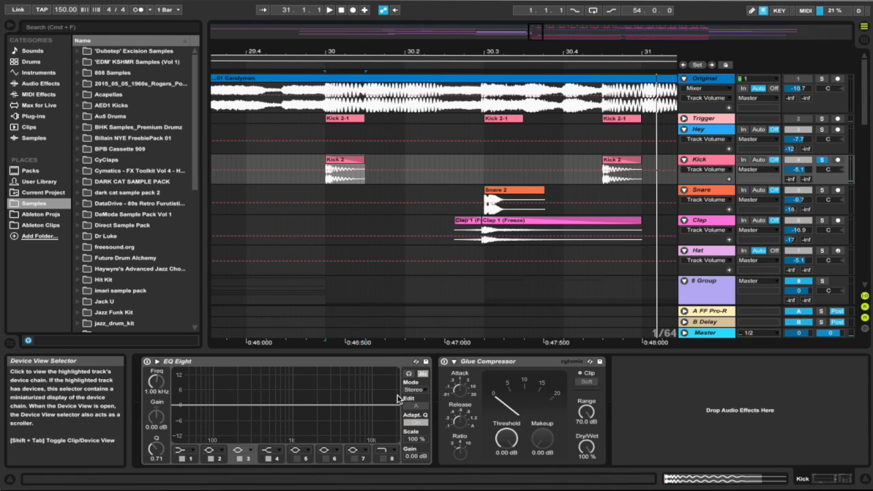
{"action": "mouse_move", "coordinate": [342, 51]}
{"action": "left_mouse_down"}
{"action": "mouse_move", "coordinate": [342, 154]}
{"action": "mouse_move", "coordinate": [342, 30]}
{"action": "mouse_move", "coordinate": [342, 69]}
{"action": "left_mouse_up"}
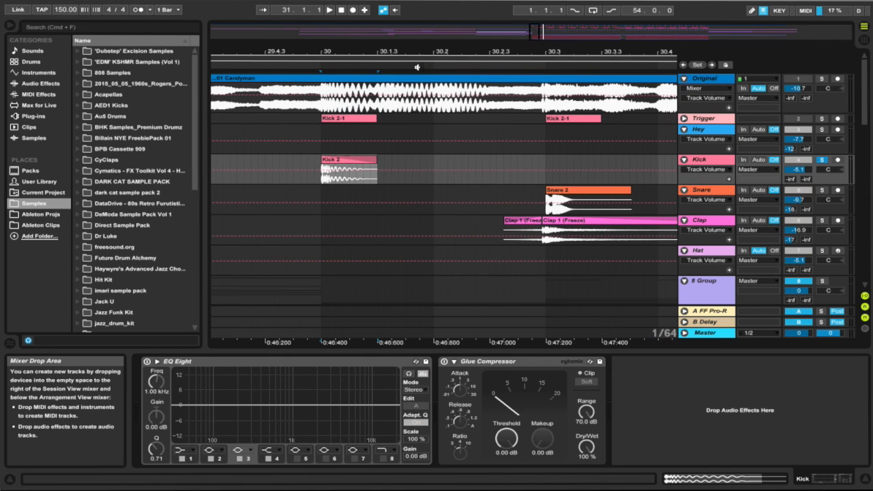
{"action": "left_click", "coordinate": [351, 170]}
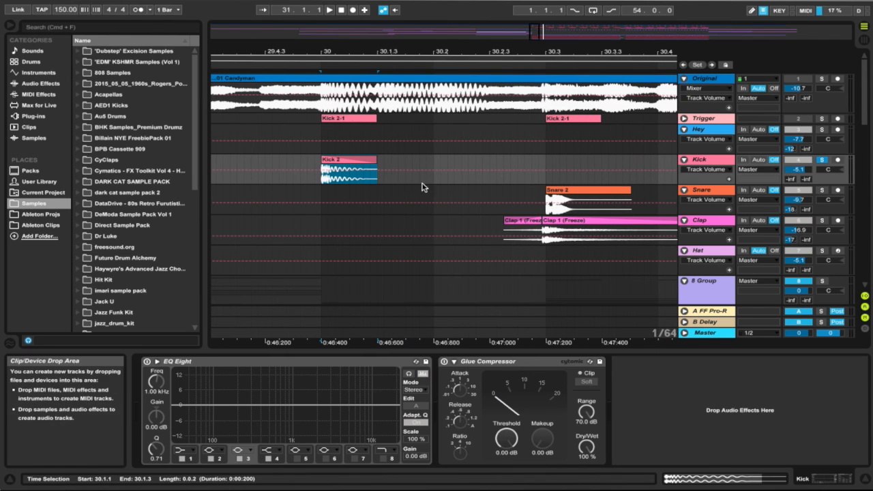
Solo the Snare track and play it from the first Snare 2 clip at 30.3.
{"action": "left_click", "coordinate": [606, 196]}
{"action": "left_click", "coordinate": [822, 189]}
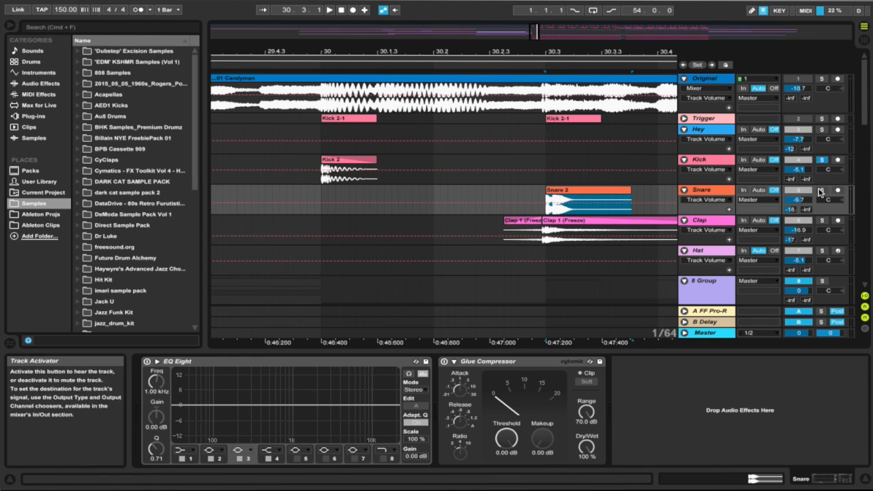
{"action": "key", "text": "space"}
{"action": "scroll", "coordinate": [440, 169], "scroll_direction": "down", "scroll_amount": 1}
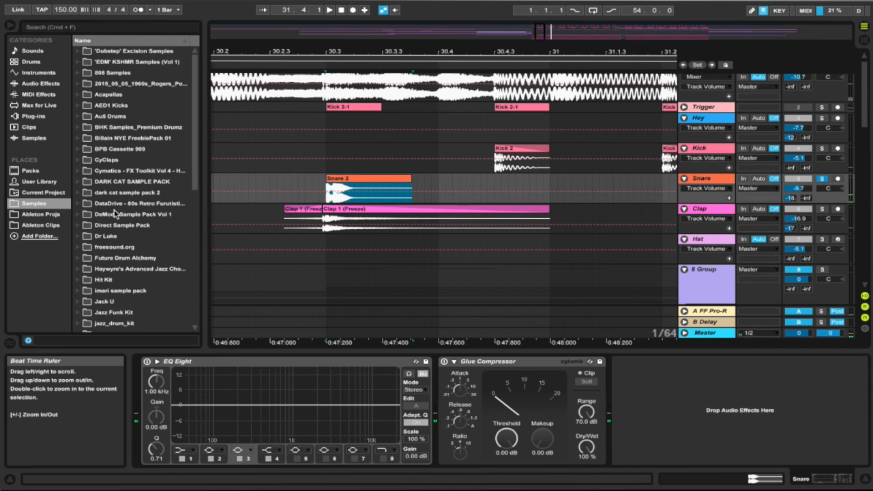
Locate Snare 2.wav in the Jack U pack's Snares folder and inspect the layered Snare 2 clip at 30.3.
{"action": "scroll", "coordinate": [86, 174], "scroll_direction": "down", "scroll_amount": 5}
{"action": "left_click", "coordinate": [77, 149]}
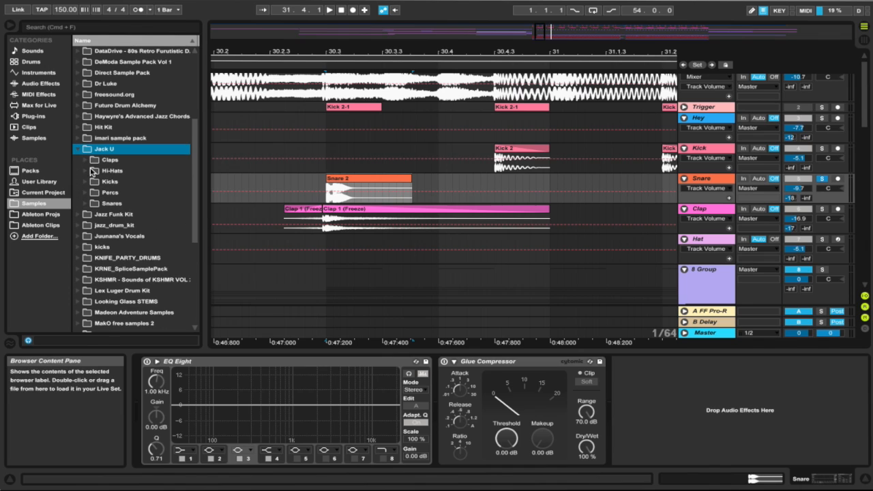
{"action": "left_click", "coordinate": [85, 203]}
{"action": "left_click", "coordinate": [103, 225]}
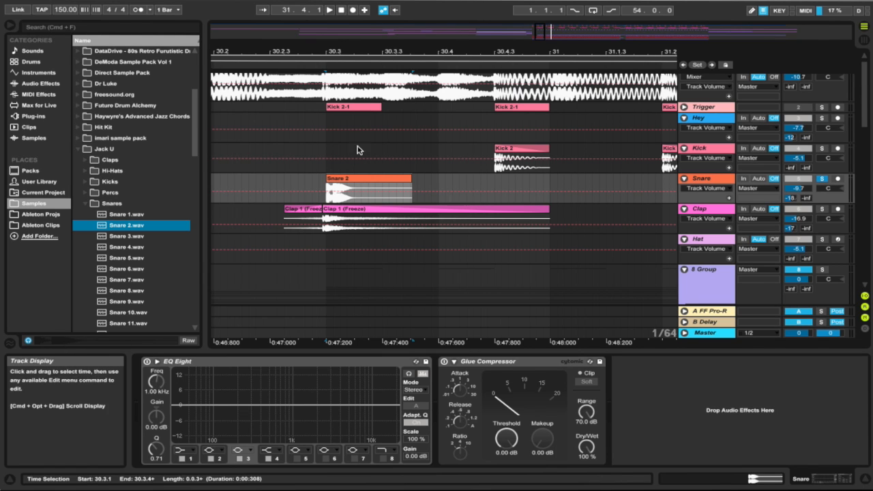
{"action": "left_click_drag", "start_coordinate": [332, 51], "coordinate": [332, 102]}
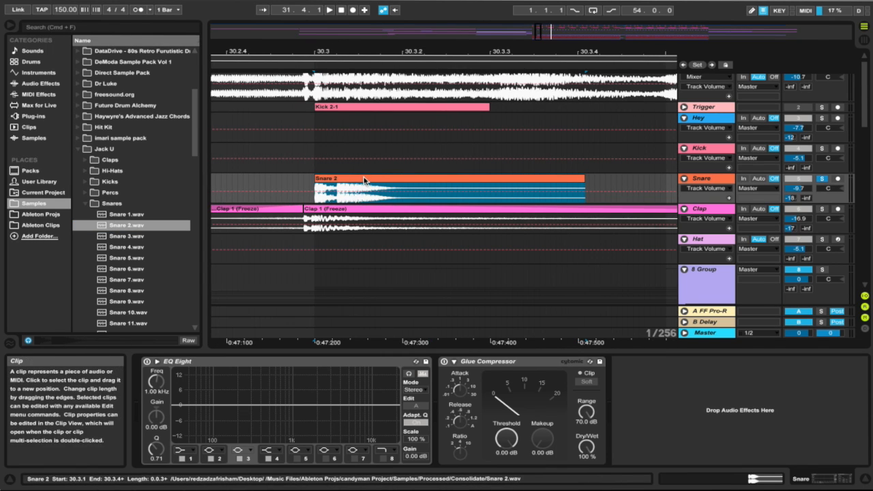
{"action": "left_click_drag", "start_coordinate": [416, 51], "coordinate": [415, 10]}
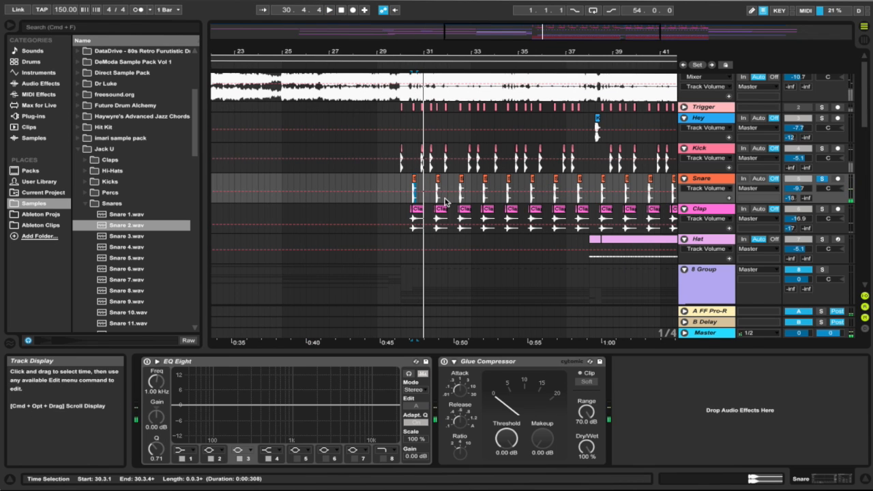
Solo the Clap track and play it from 30.2.3.
{"action": "left_click_drag", "start_coordinate": [422, 52], "coordinate": [421, 92]}
{"action": "left_click", "coordinate": [365, 225]}
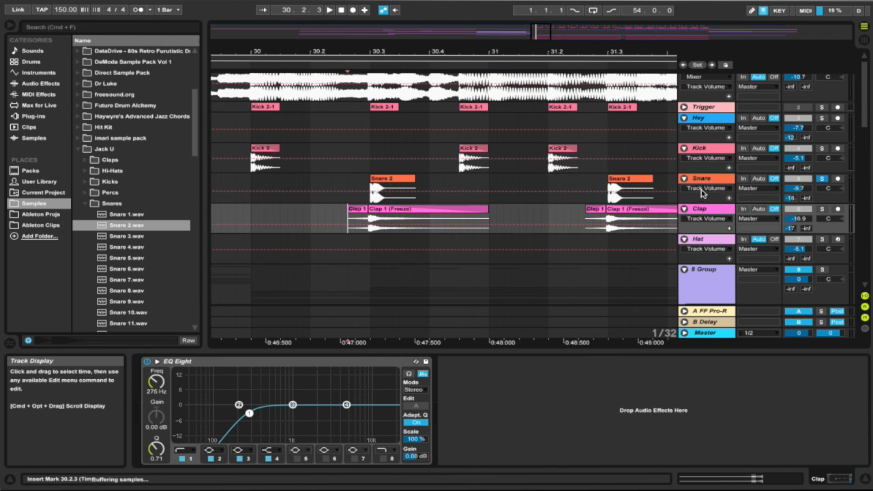
{"action": "key", "text": "space"}
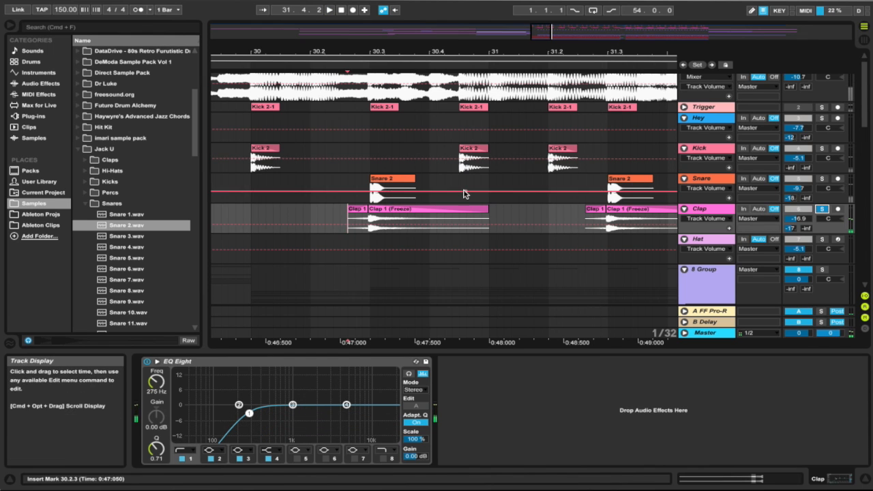
Solo the Tambourine track, play it from 30.3, and inspect its alternating sample clips.
{"action": "left_click", "coordinate": [379, 130]}
{"action": "left_click_drag", "start_coordinate": [378, 53], "coordinate": [379, 27]}
{"action": "scroll", "coordinate": [383, 224], "scroll_direction": "down", "scroll_amount": 4}
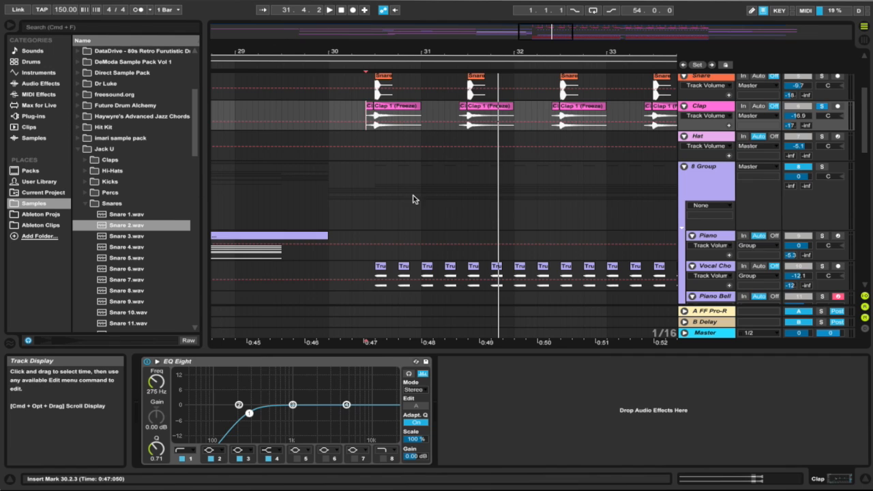
{"action": "scroll", "coordinate": [402, 230], "scroll_direction": "down", "scroll_amount": 10}
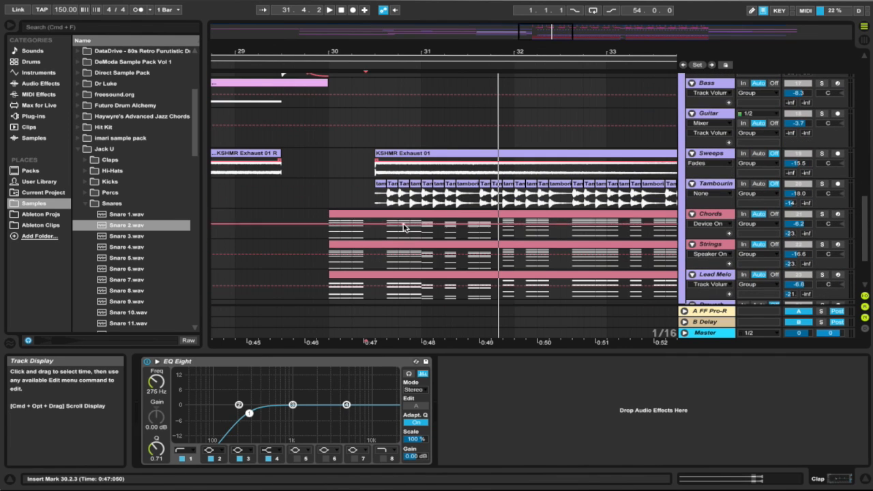
{"action": "left_click", "coordinate": [379, 195]}
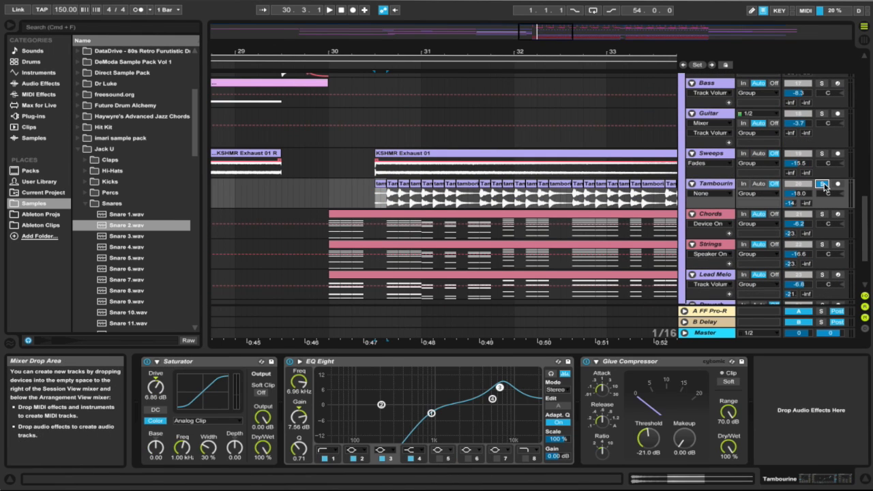
{"action": "key", "text": "space"}
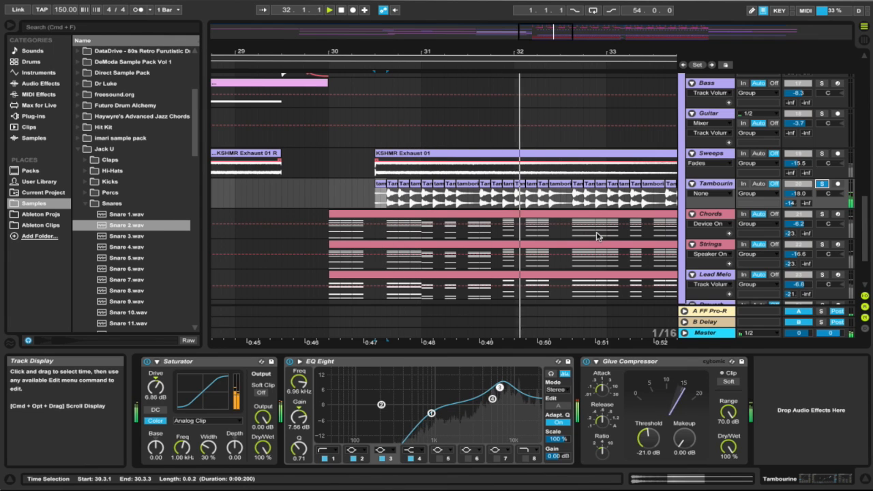
{"action": "key", "text": "space"}
{"action": "left_click_drag", "start_coordinate": [379, 51], "coordinate": [379, 102]}
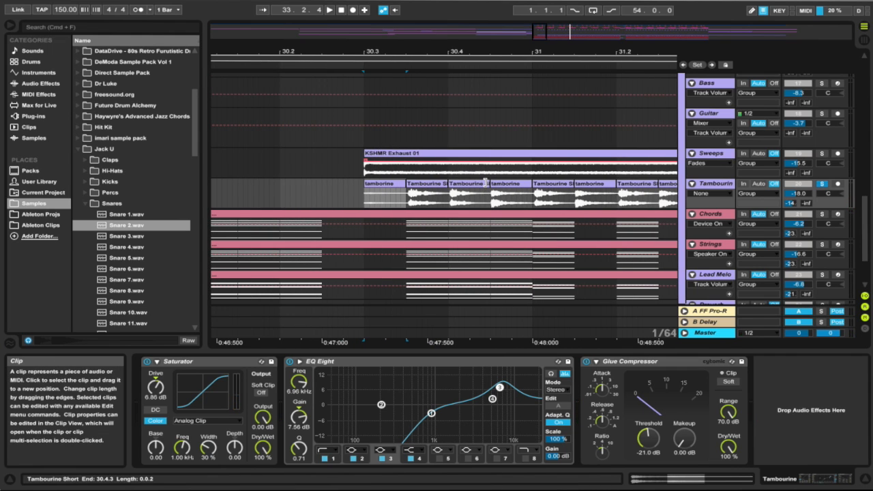
{"action": "left_click_drag", "start_coordinate": [484, 51], "coordinate": [486, 15]}
Solo the 808 track, play it from bar 30, and open its clip's MIDI notes.
{"action": "scroll", "coordinate": [508, 229], "scroll_direction": "down", "scroll_amount": 3}
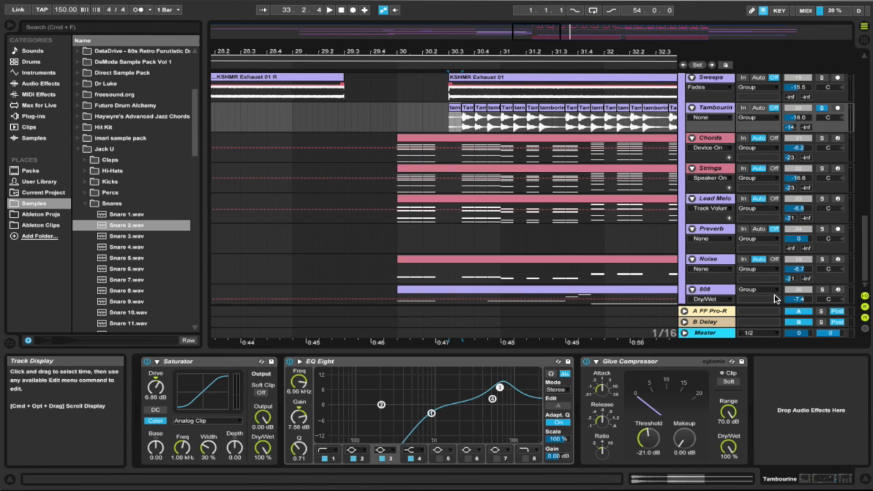
{"action": "left_click", "coordinate": [637, 291]}
{"action": "key", "text": "space"}
{"action": "double_click", "coordinate": [636, 292]}
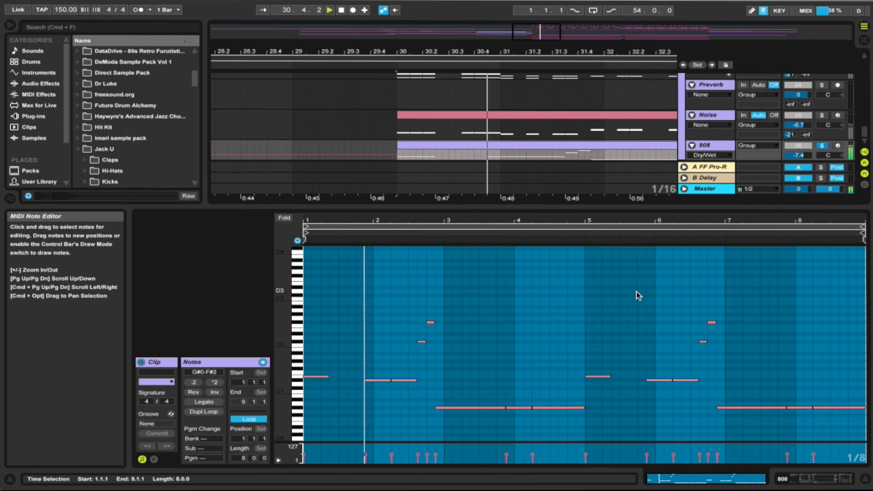
Show the 808 track's device chain, examine the Kick 2 plug-in's pitch curve, and close its window.
{"action": "left_click", "coordinate": [793, 479]}
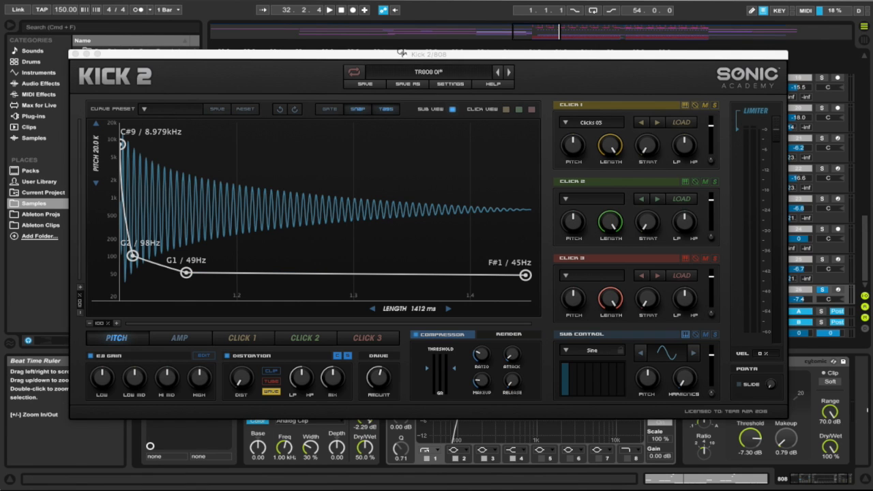
{"action": "left_click_drag", "start_coordinate": [403, 54], "coordinate": [432, 10]}
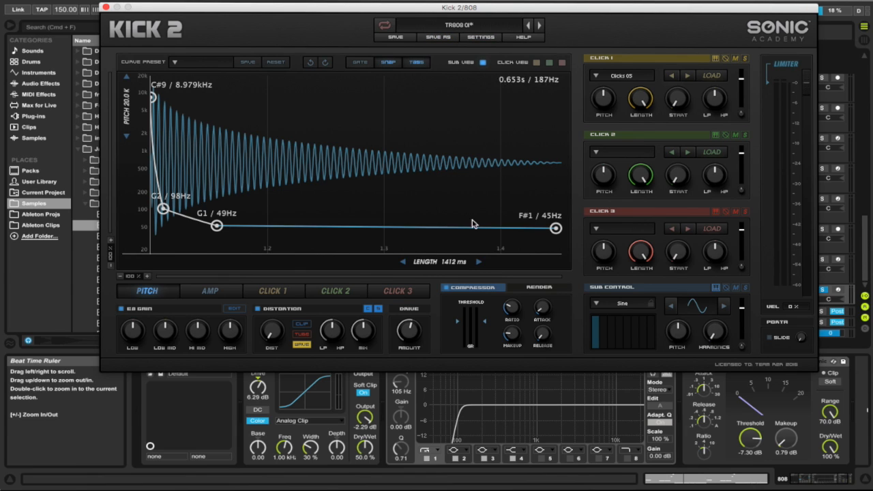
{"action": "left_click", "coordinate": [107, 7]}
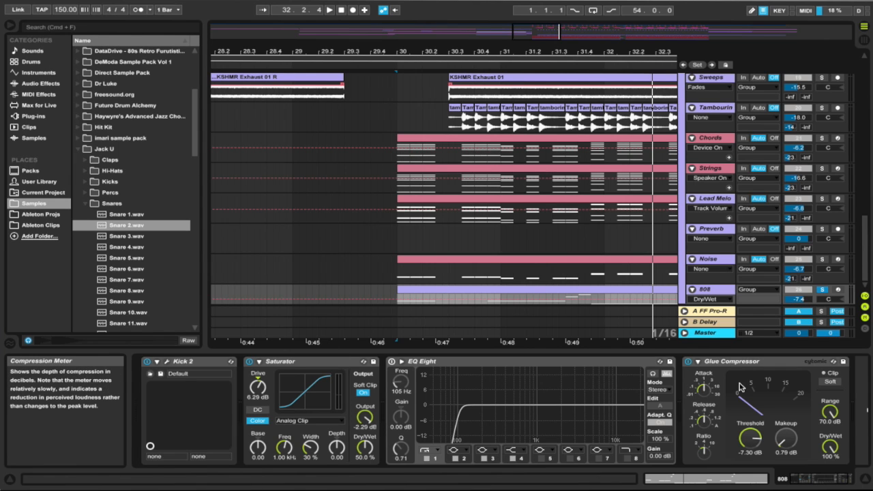
Solo the Hat track and play it from its first clip at bar 38.
{"action": "scroll", "coordinate": [544, 266], "scroll_direction": "right", "scroll_amount": 5}
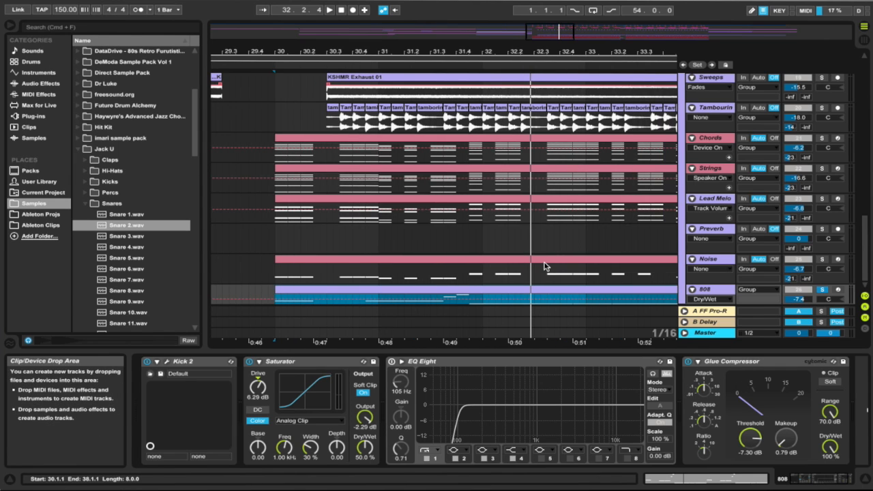
{"action": "scroll", "coordinate": [545, 266], "scroll_direction": "down", "scroll_amount": 10}
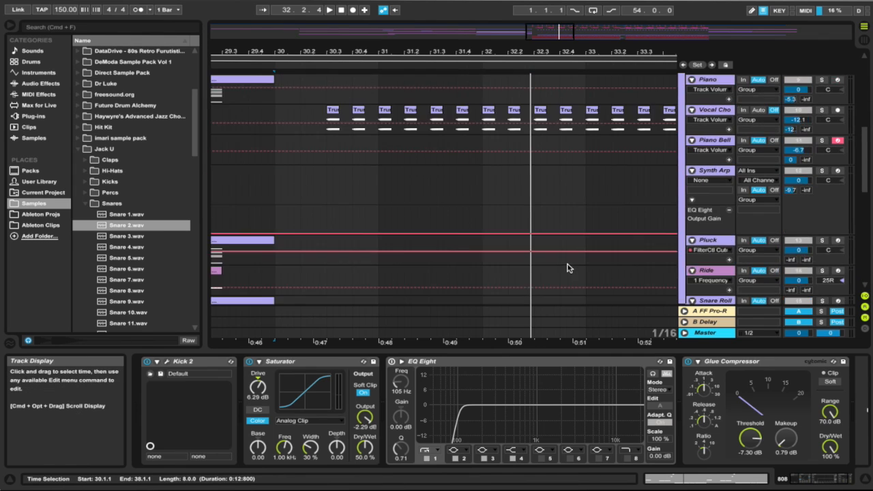
{"action": "scroll", "coordinate": [566, 267], "scroll_direction": "up", "scroll_amount": 8}
{"action": "scroll", "coordinate": [566, 267], "scroll_direction": "right", "scroll_amount": 15}
{"action": "left_click", "coordinate": [626, 164]}
{"action": "left_click", "coordinate": [606, 163]}
{"action": "left_click", "coordinate": [823, 164]}
{"action": "key", "text": "space"}
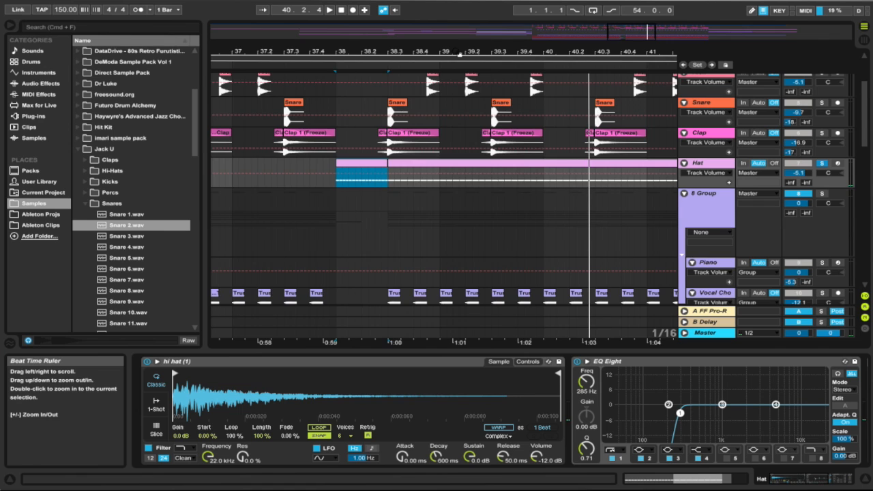
Examine the MIDI notes of the Hat clip at 38.3 and return to the Hat track's device chain.
{"action": "double_click", "coordinate": [459, 53]}
{"action": "left_click_drag", "start_coordinate": [457, 53], "coordinate": [457, 19]}
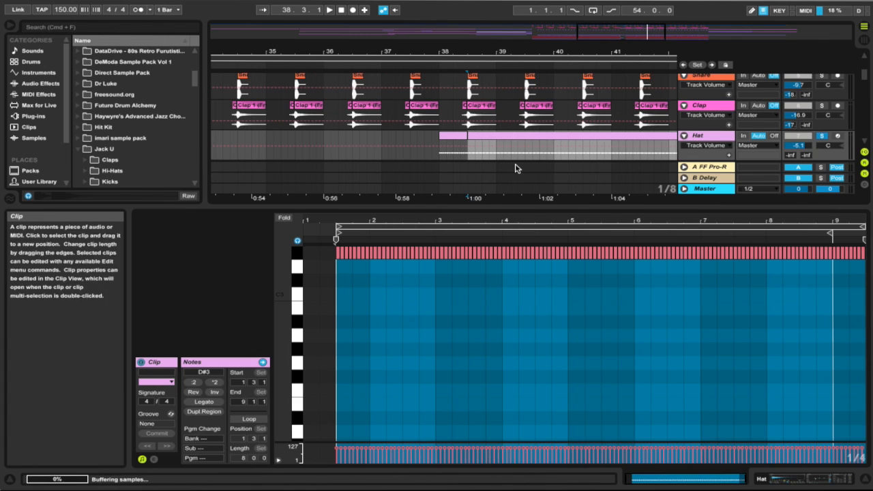
{"action": "double_click", "coordinate": [498, 174]}
{"action": "left_click_drag", "start_coordinate": [343, 337], "coordinate": [697, 248]}
{"action": "left_click", "coordinate": [826, 476]}
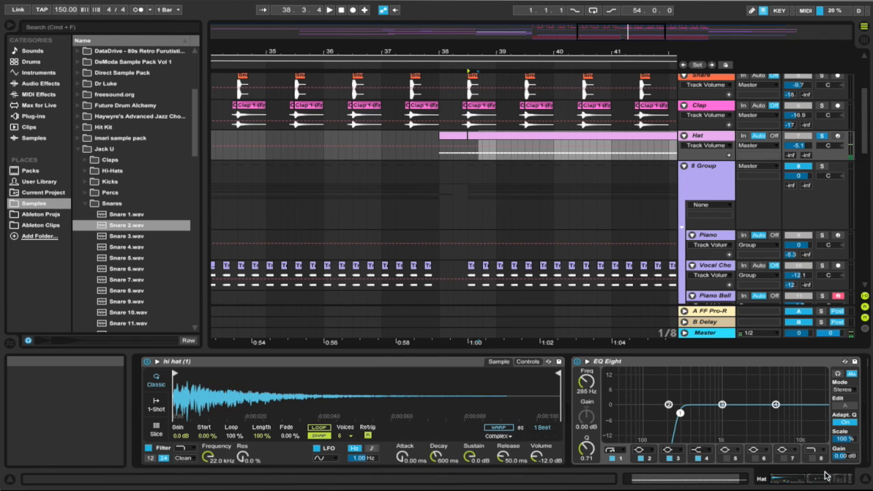
{"action": "left_click", "coordinate": [515, 134]}
{"action": "left_click_drag", "start_coordinate": [360, 311], "coordinate": [764, 242]}
{"action": "left_click", "coordinate": [812, 480]}
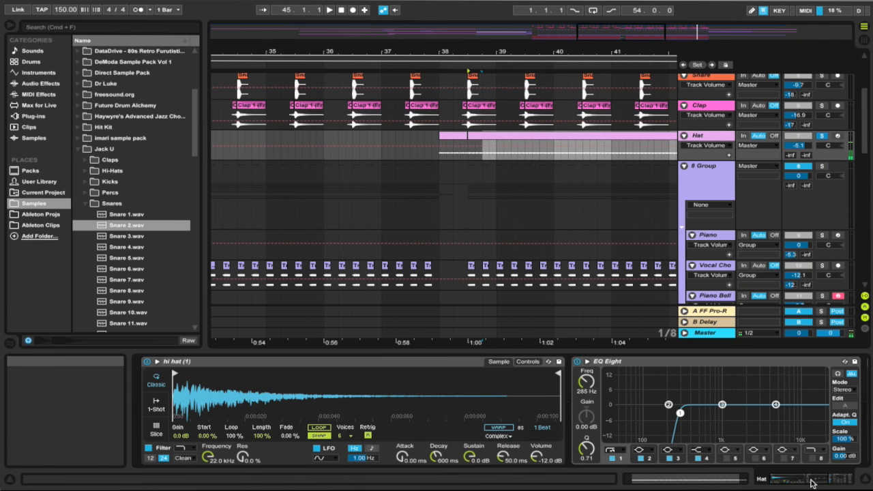
Play the Hat track's first clip from bar 38 and examine the Gain of the Utility device in its chain.
{"action": "left_click", "coordinate": [450, 136]}
{"action": "left_click_drag", "start_coordinate": [453, 53], "coordinate": [453, 69]}
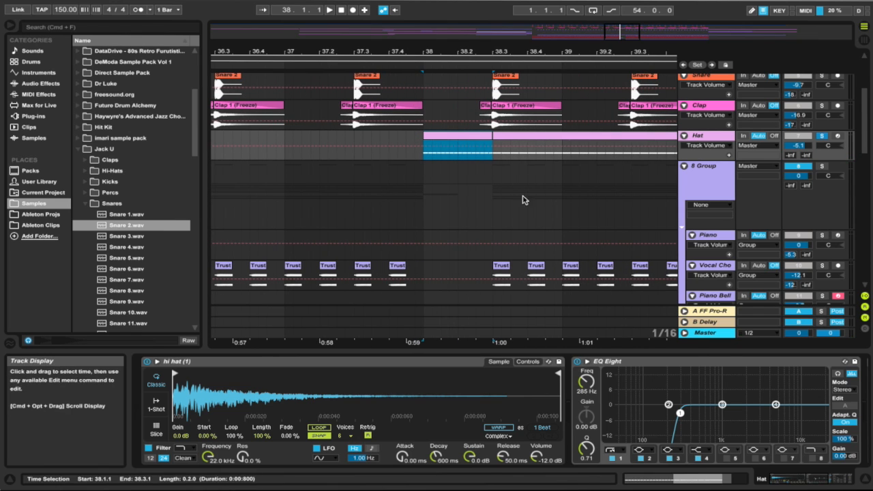
{"action": "scroll", "coordinate": [782, 389], "scroll_direction": "right", "scroll_amount": 5}
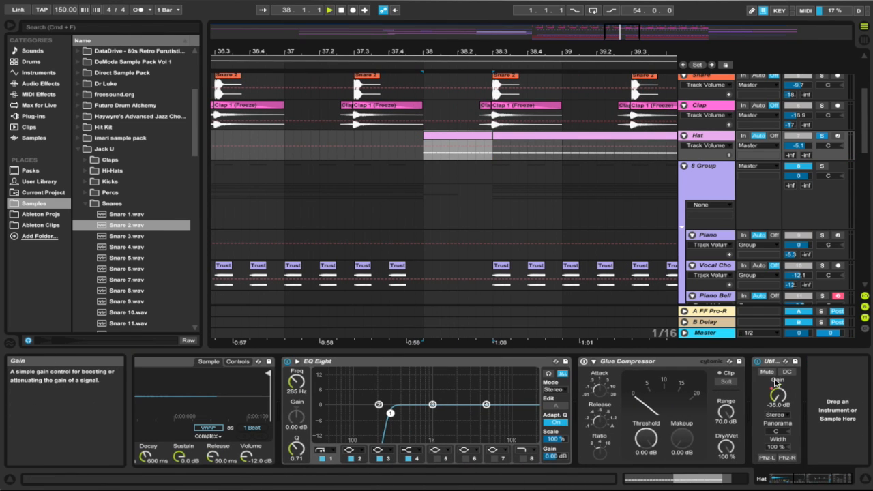
{"action": "key", "text": "space"}
{"action": "left_click", "coordinate": [778, 386]}
{"action": "key", "text": "space"}
Solo the Chords track and play its clip from bar 30.
{"action": "left_click_drag", "start_coordinate": [531, 52], "coordinate": [532, 13]}
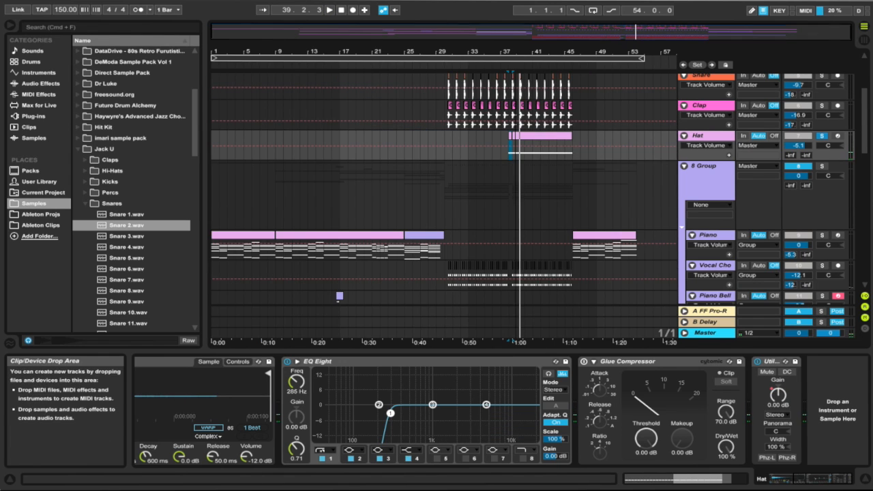
{"action": "scroll", "coordinate": [441, 118], "scroll_direction": "down", "scroll_amount": 5}
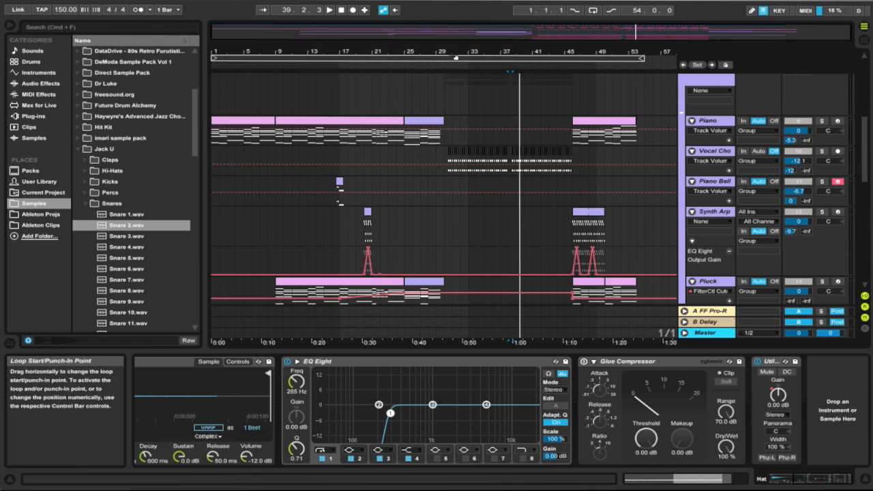
{"action": "left_click_drag", "start_coordinate": [452, 54], "coordinate": [466, 102]}
{"action": "scroll", "coordinate": [468, 103], "scroll_direction": "down", "scroll_amount": 8}
{"action": "scroll", "coordinate": [508, 187], "scroll_direction": "down", "scroll_amount": 6}
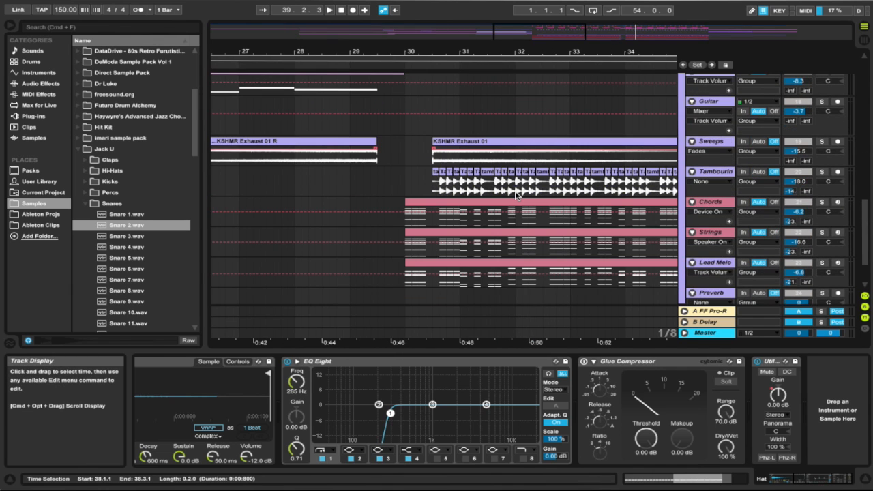
{"action": "left_click", "coordinate": [518, 213]}
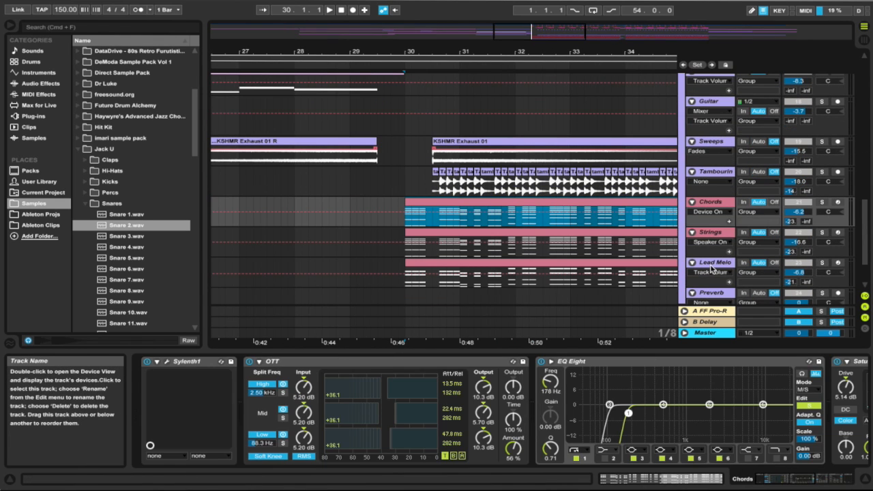
{"action": "left_click", "coordinate": [822, 202]}
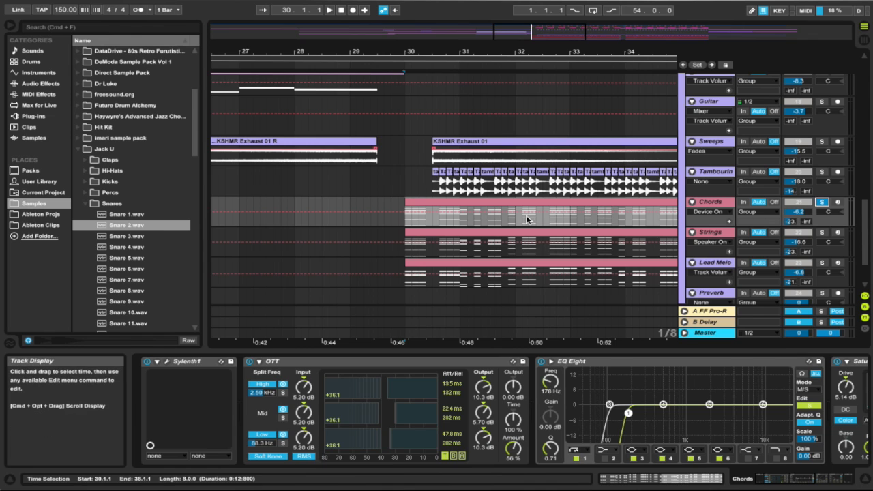
{"action": "key", "text": "space"}
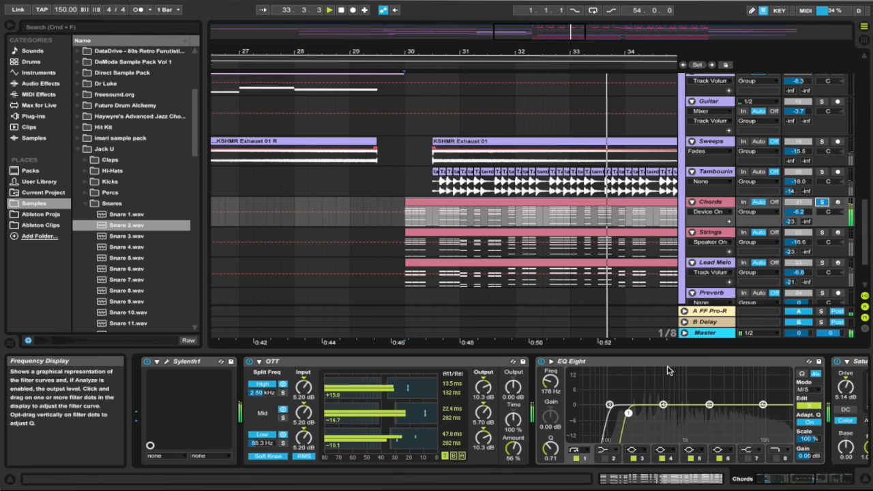
Bypass LFOTool, Glue Compressor, Saturator, EQ Eight and OTT on the Chords track, and play the clip with only Sylenth1 active.
{"action": "scroll", "coordinate": [668, 370], "scroll_direction": "right", "scroll_amount": 3}
{"action": "scroll", "coordinate": [667, 371], "scroll_direction": "right", "scroll_amount": 5}
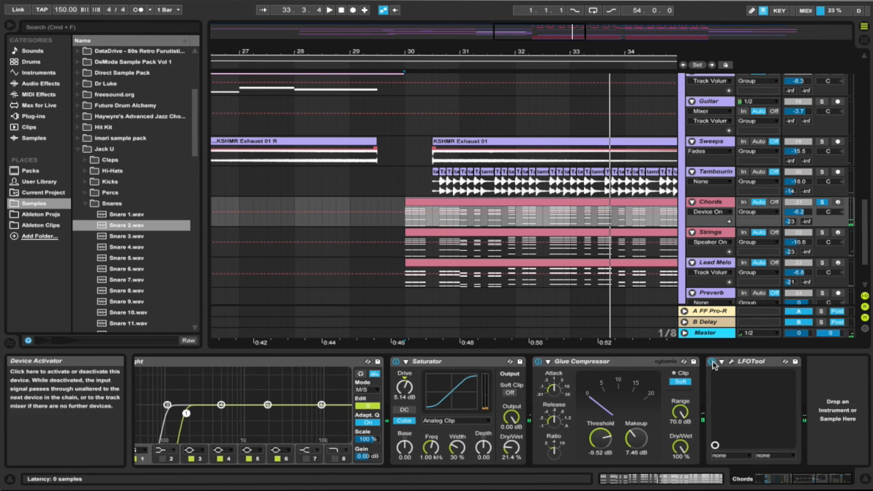
{"action": "left_click", "coordinate": [396, 361]}
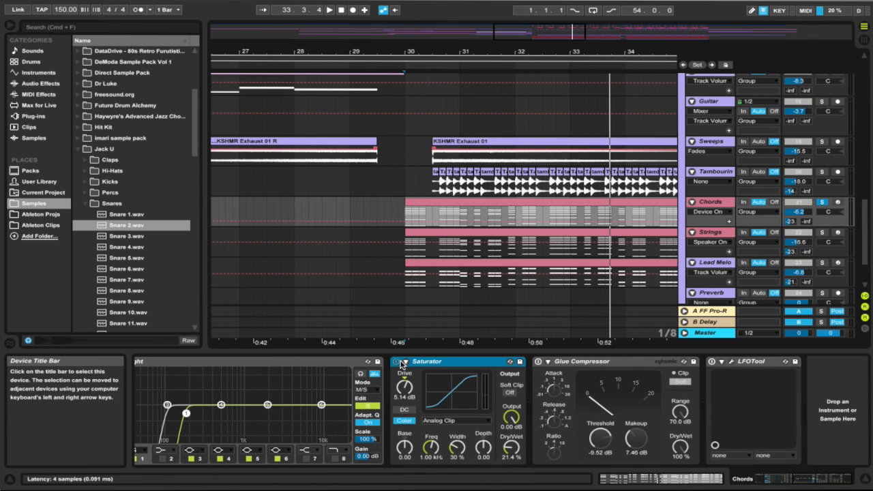
{"action": "scroll", "coordinate": [399, 364], "scroll_direction": "left", "scroll_amount": 8}
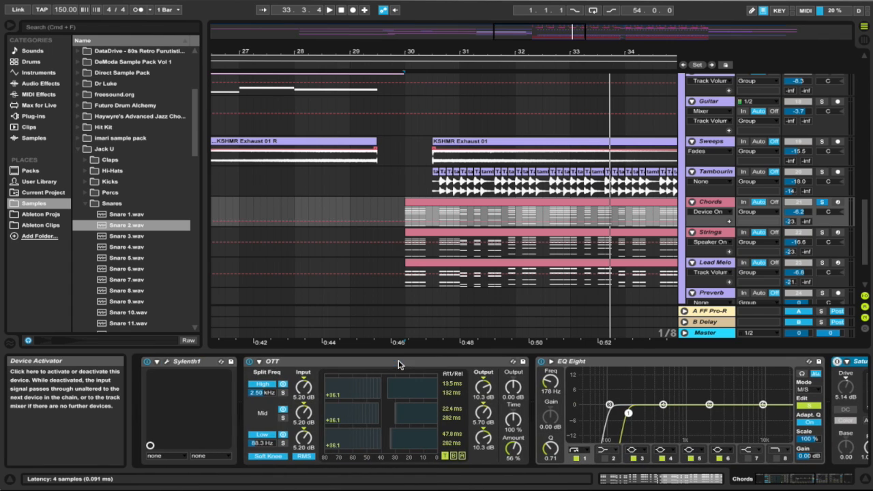
{"action": "left_click", "coordinate": [543, 362]}
{"action": "left_click", "coordinate": [249, 361]}
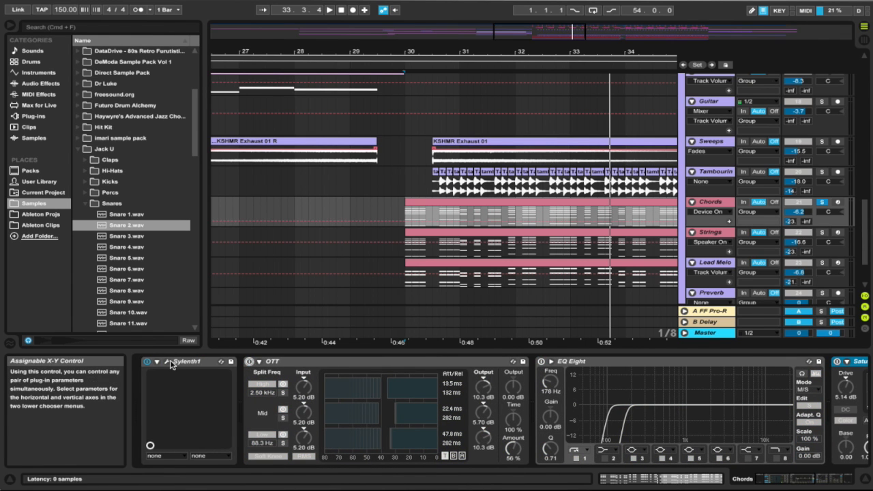
{"action": "left_click", "coordinate": [490, 208]}
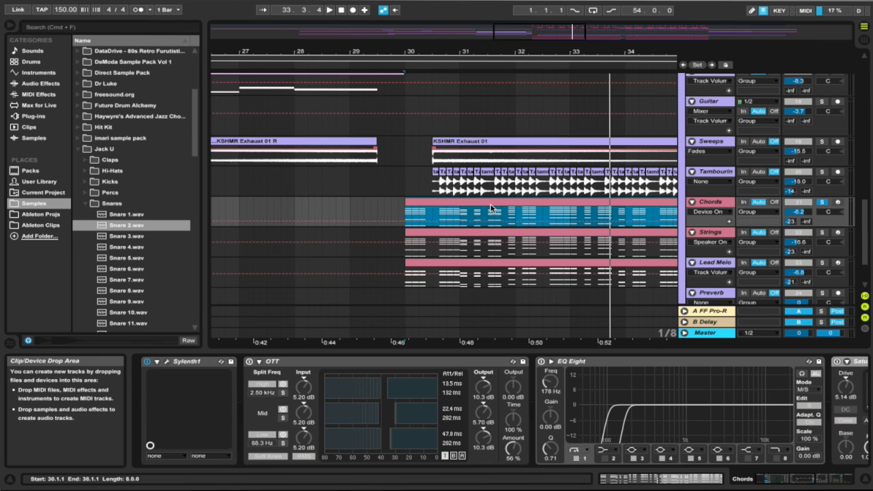
{"action": "key", "text": "space"}
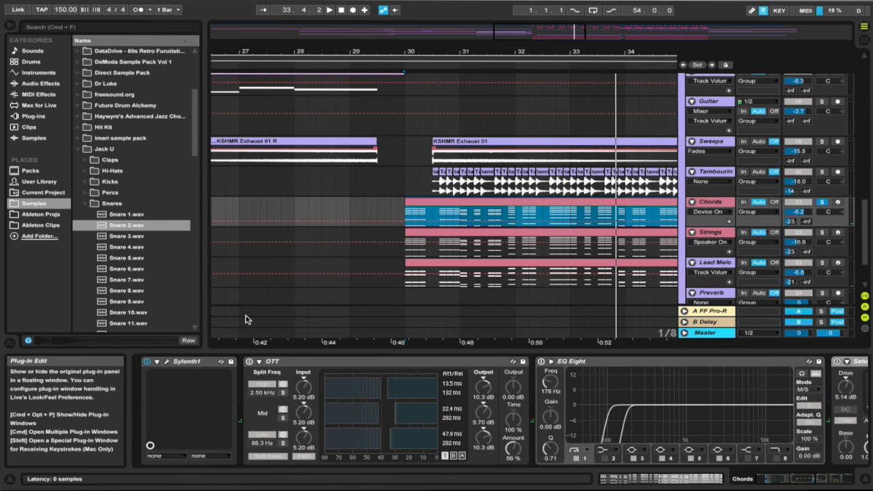
Open the Chords track's Sylenth1 window, examine the Fine pitch of oscillators A1 and A2, and close the window.
{"action": "left_click", "coordinate": [165, 362]}
{"action": "left_click_drag", "start_coordinate": [475, 46], "coordinate": [462, 17]}
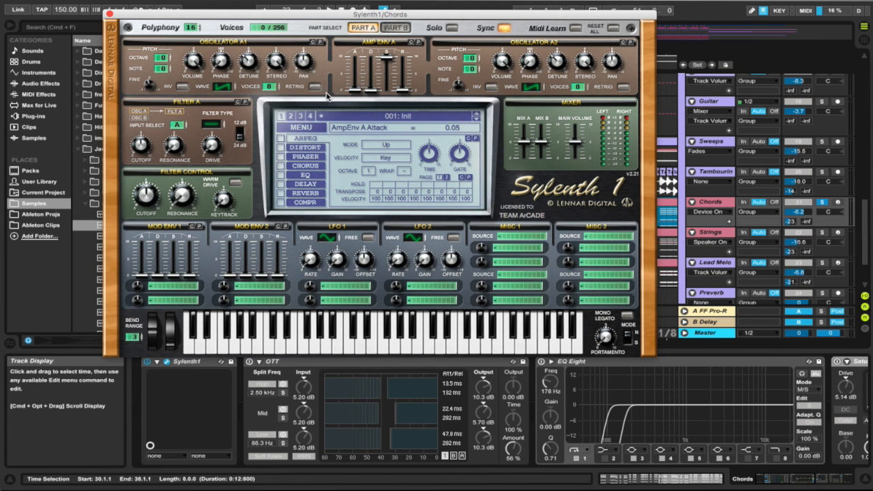
{"action": "left_click_drag", "start_coordinate": [330, 13], "coordinate": [327, 47]}
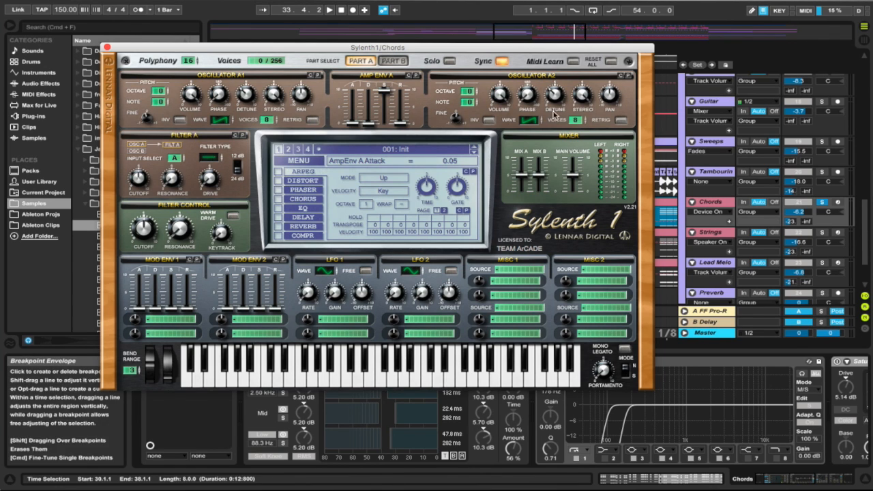
{"action": "left_click", "coordinate": [150, 120]}
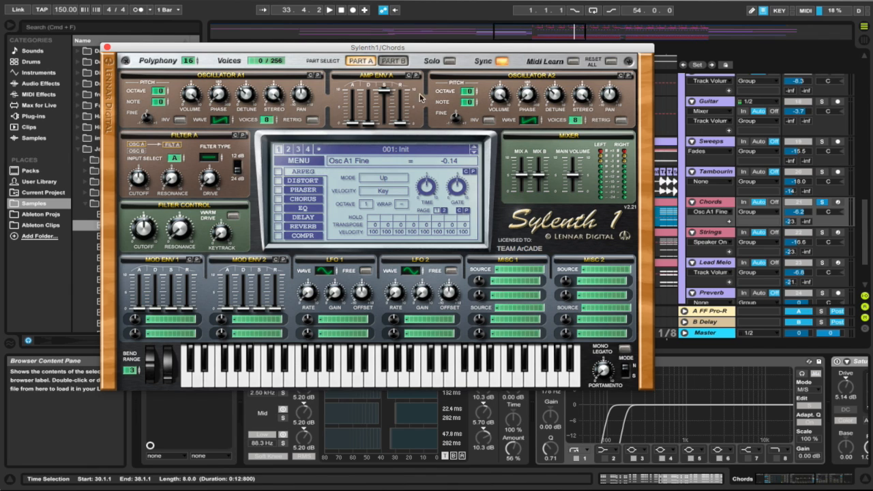
{"action": "left_click", "coordinate": [452, 122]}
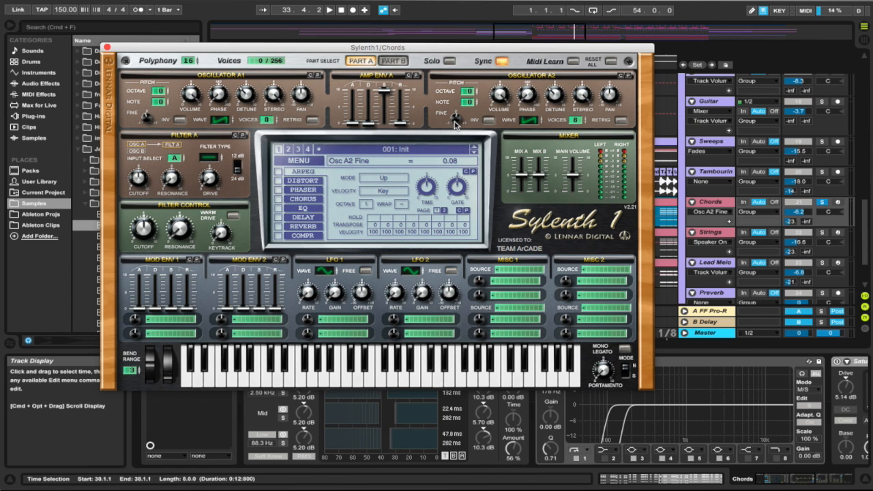
{"action": "left_click_drag", "start_coordinate": [428, 47], "coordinate": [450, 56]}
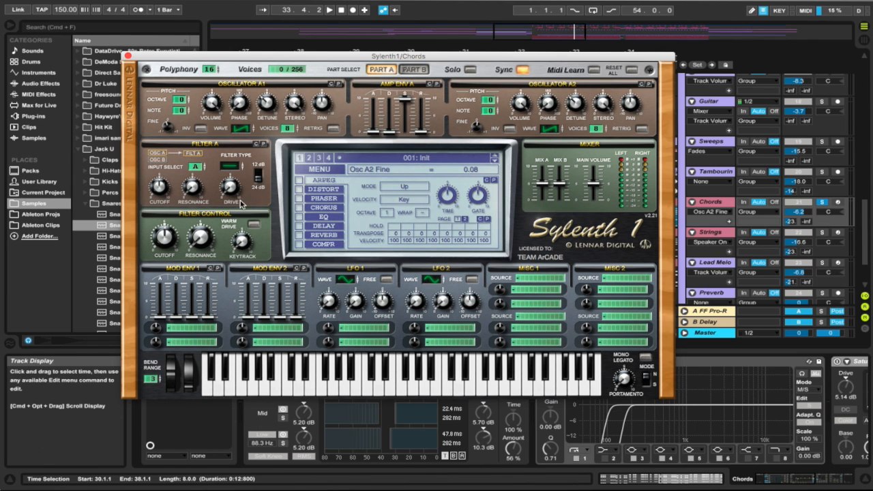
{"action": "left_click", "coordinate": [127, 55]}
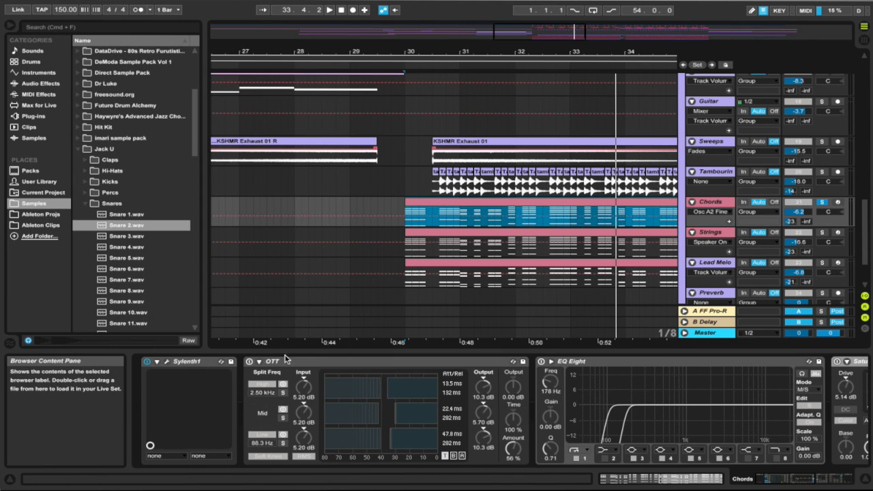
Reactivate OTT on the Chords track and play the chords through it.
{"action": "left_click", "coordinate": [249, 361]}
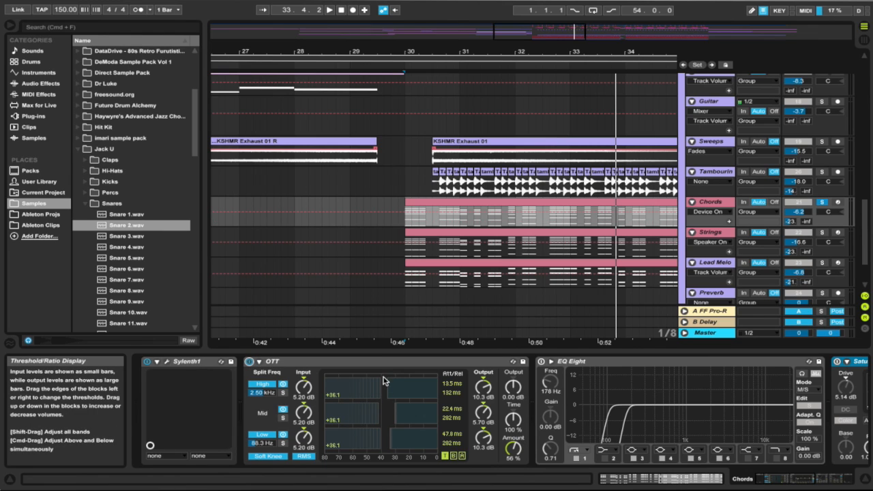
{"action": "key", "text": "space"}
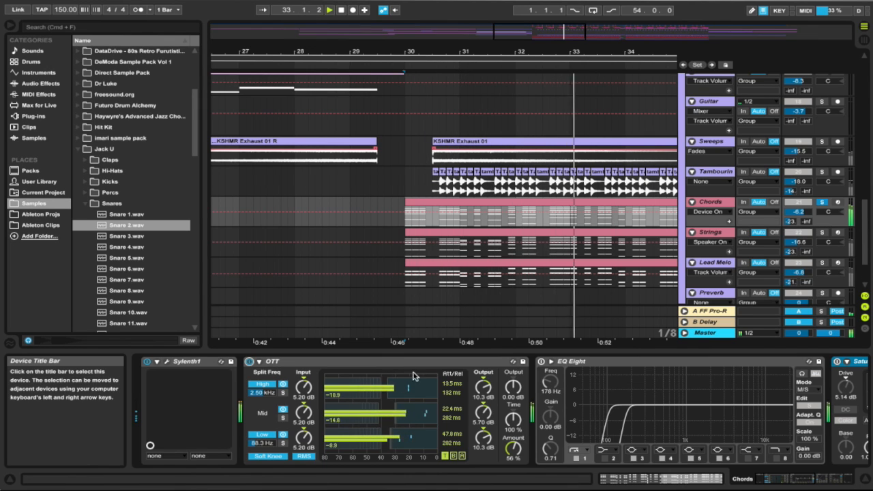
{"action": "key", "text": "space"}
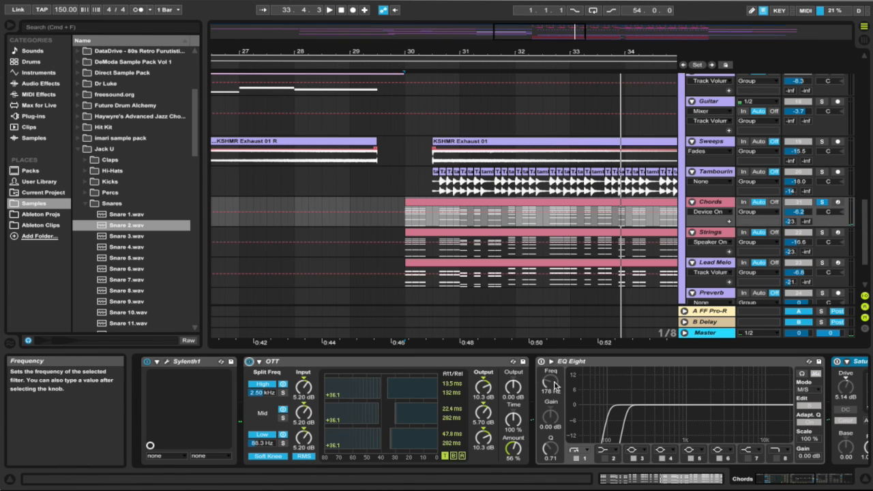
Reactivate EQ Eight on the Chords track, play the chords, and compare its Mid and Side filter curves.
{"action": "scroll", "coordinate": [555, 386], "scroll_direction": "right", "scroll_amount": 4}
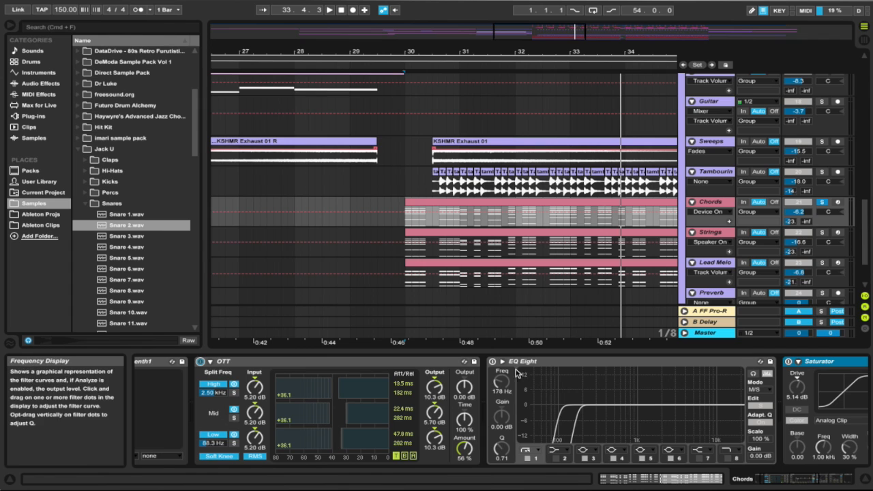
{"action": "scroll", "coordinate": [551, 373], "scroll_direction": "right", "scroll_amount": 10}
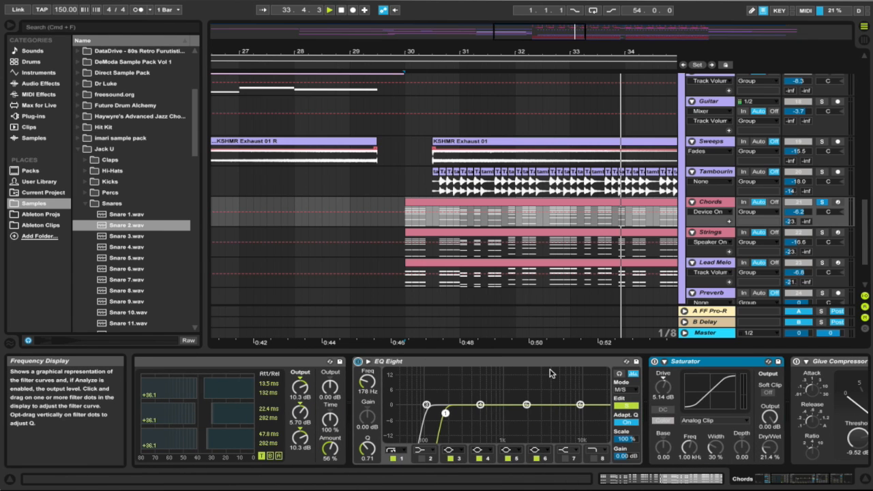
{"action": "key", "text": "space"}
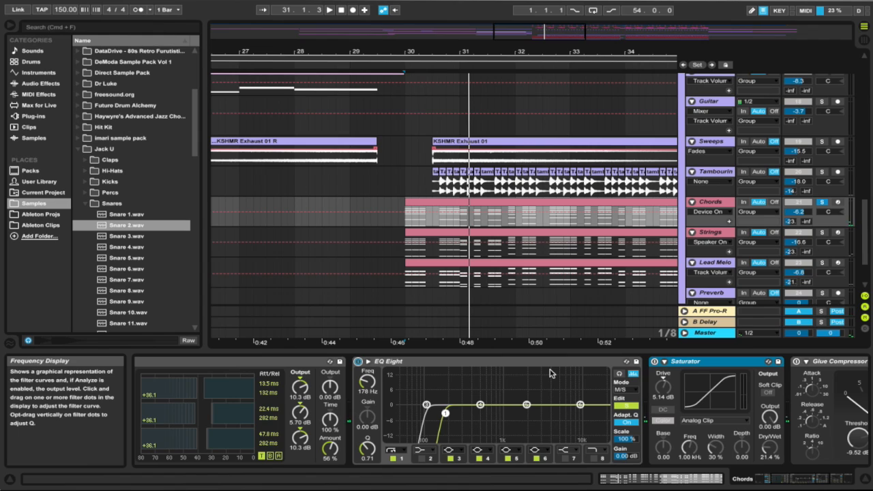
{"action": "left_click", "coordinate": [627, 403]}
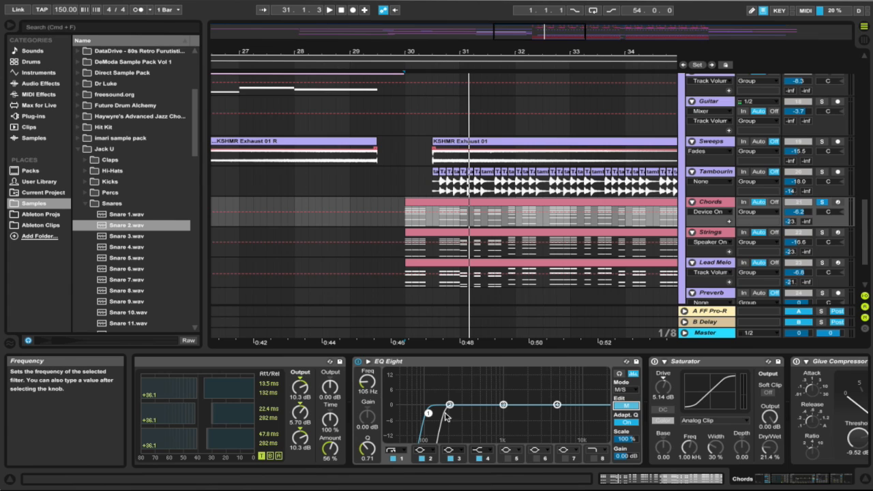
{"action": "left_click", "coordinate": [627, 405]}
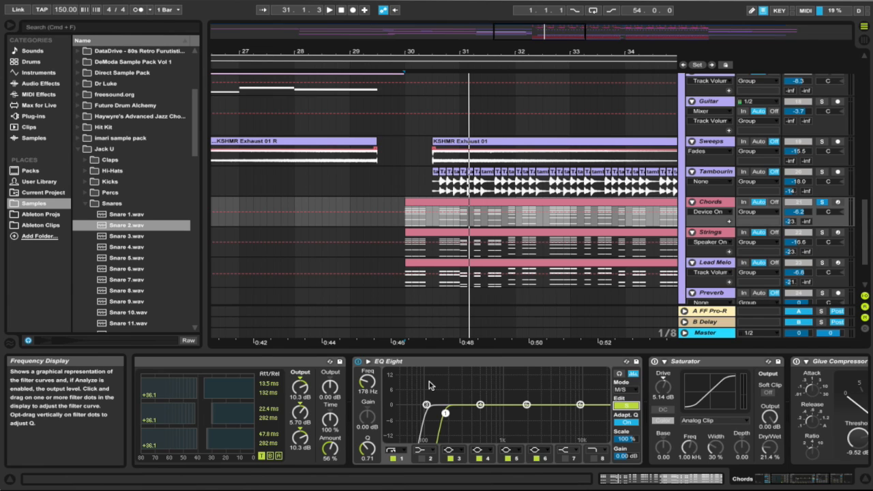
Reactivate Saturator and Glue Compressor on the Chords track, playing the chords from bar 30 to audition them.
{"action": "scroll", "coordinate": [429, 385], "scroll_direction": "right", "scroll_amount": 2}
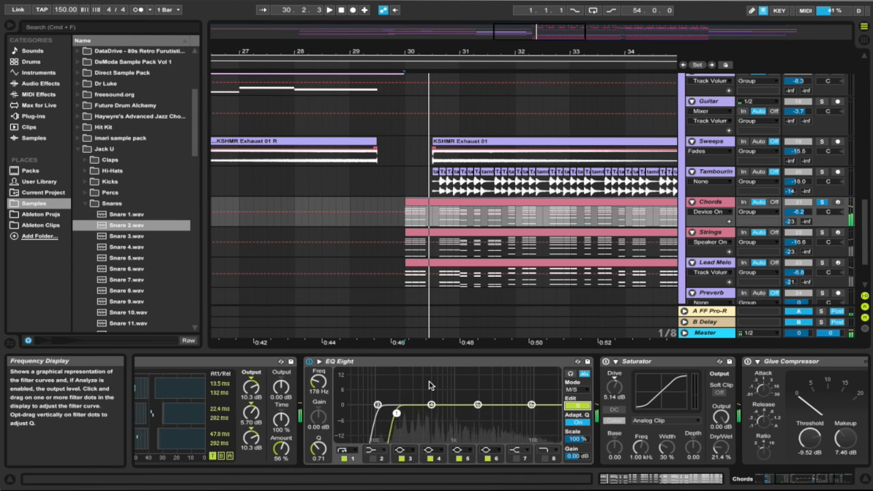
{"action": "scroll", "coordinate": [430, 385], "scroll_direction": "right", "scroll_amount": 3}
{"action": "scroll", "coordinate": [430, 385], "scroll_direction": "right", "scroll_amount": 1}
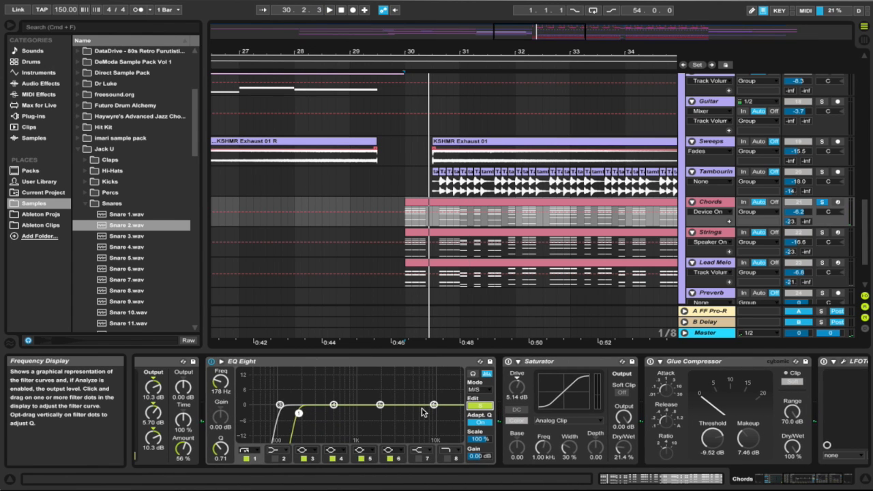
{"action": "left_click", "coordinate": [508, 362]}
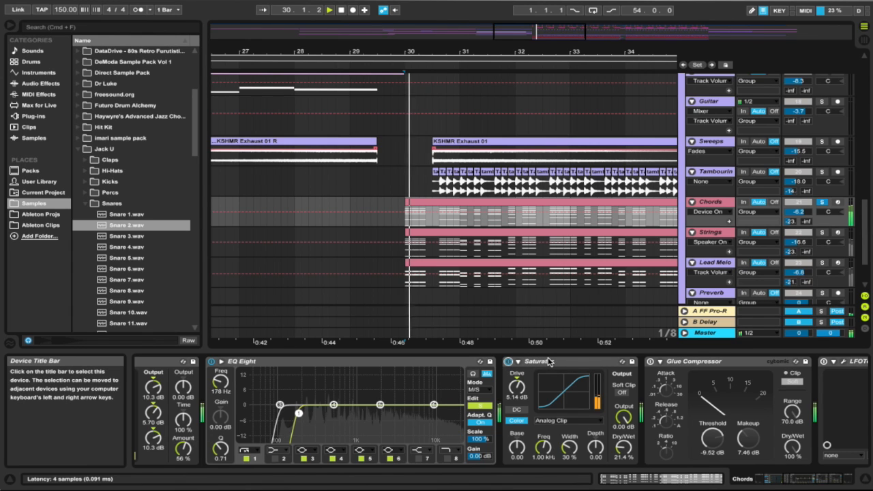
{"action": "left_click", "coordinate": [649, 364]}
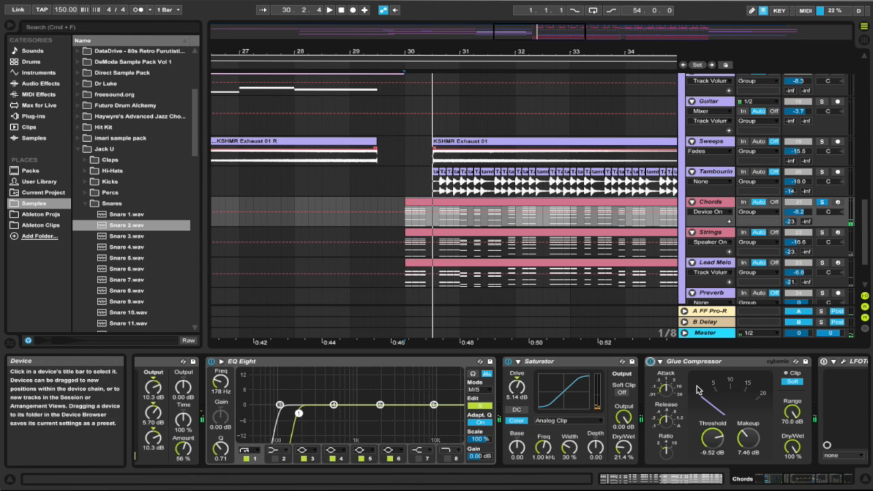
{"action": "key", "text": "space"}
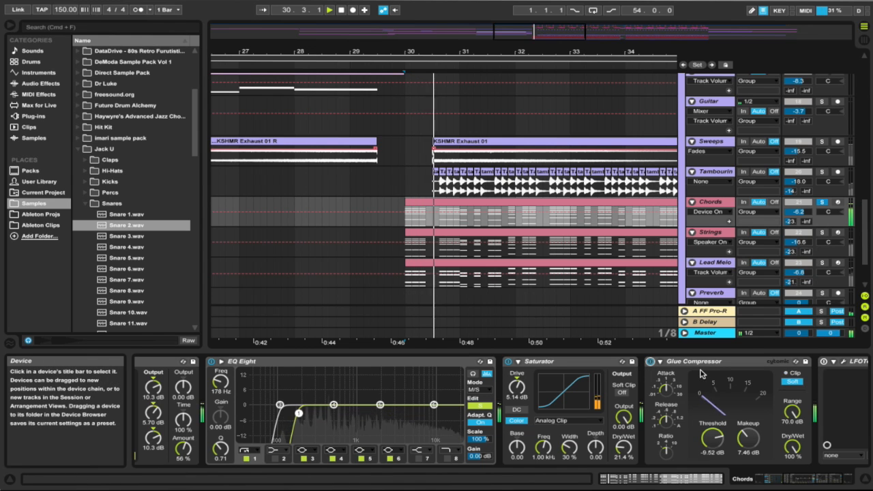
Reactivate LFOTool at the end of the Chords track's device chain and open its plug-in window.
{"action": "scroll", "coordinate": [701, 374], "scroll_direction": "right", "scroll_amount": 3}
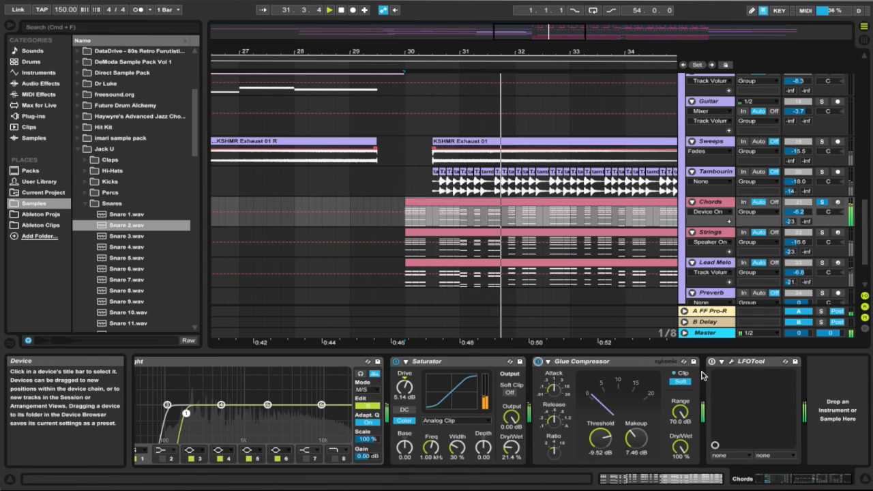
{"action": "left_click", "coordinate": [732, 362]}
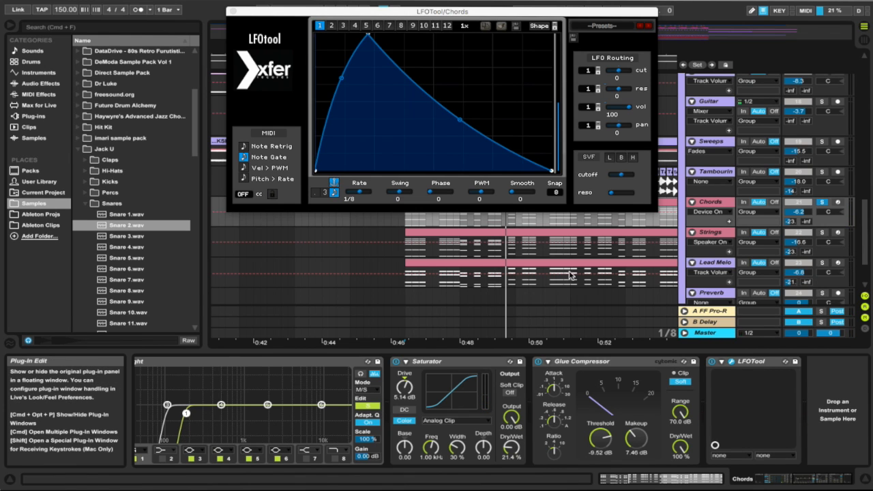
Play the chords with LFOTool's volume curve in view, moving its window clear of the arrangement, and close it.
{"action": "left_click_drag", "start_coordinate": [405, 15], "coordinate": [365, 140]}
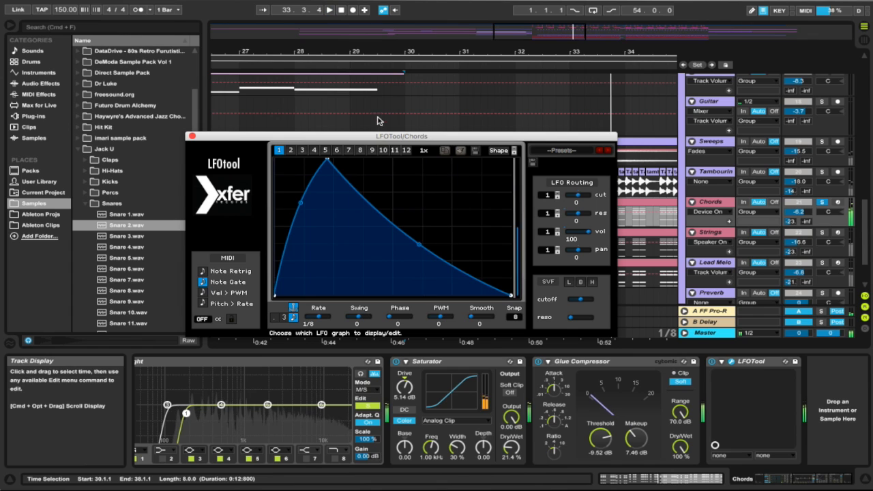
{"action": "left_click_drag", "start_coordinate": [448, 140], "coordinate": [460, 86]}
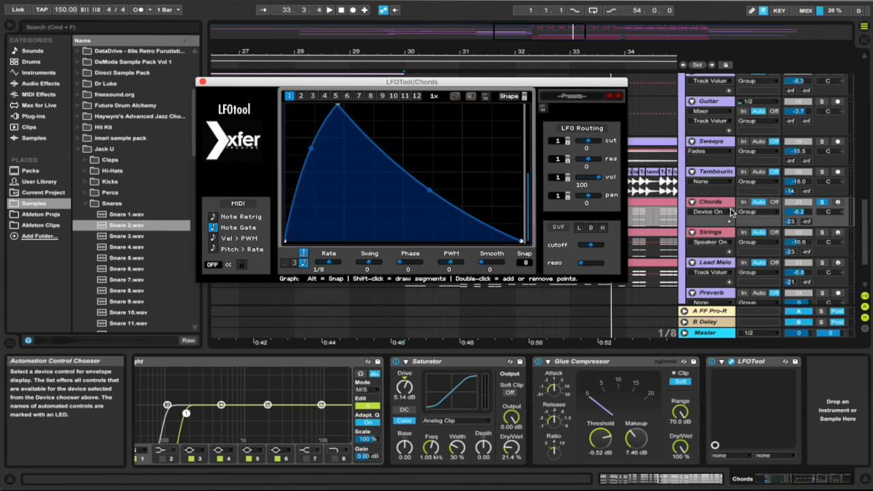
{"action": "left_click", "coordinate": [202, 82]}
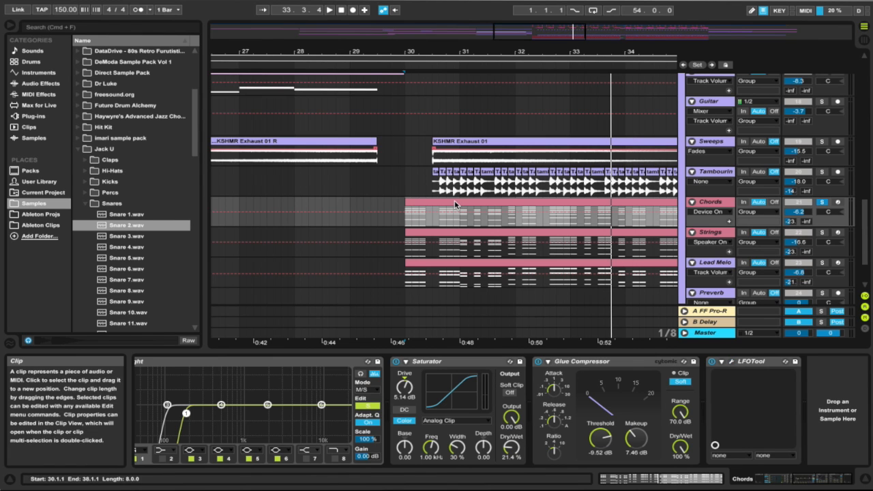
Open the Chords track's Sylenth1 to check its bend range, and close the synth window.
{"action": "scroll", "coordinate": [311, 380], "scroll_direction": "left", "scroll_amount": 5}
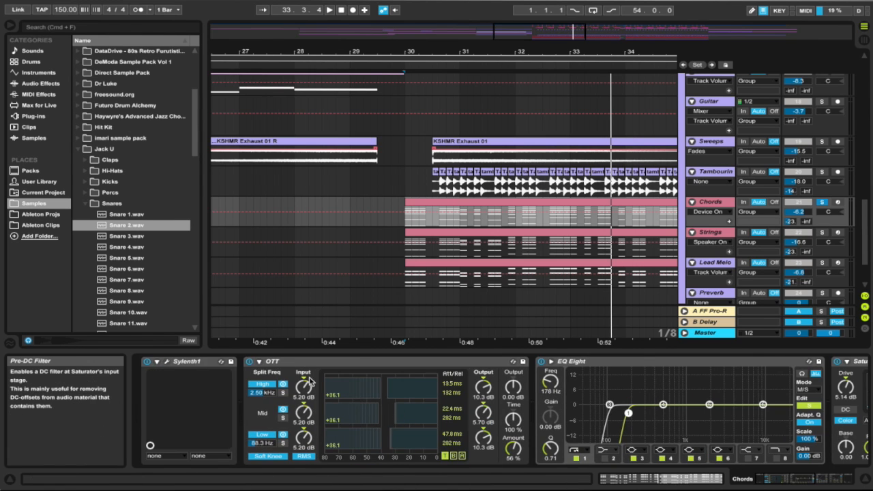
{"action": "left_click", "coordinate": [164, 362]}
{"action": "left_click", "coordinate": [154, 382]}
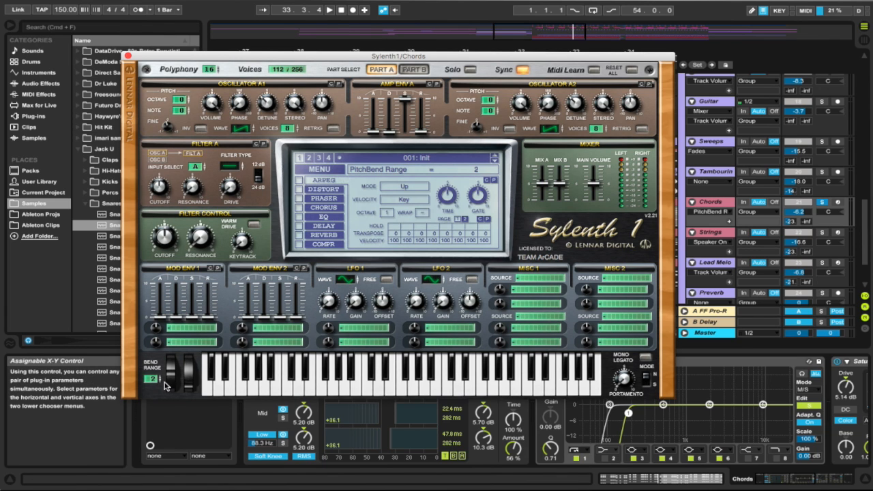
{"action": "left_click", "coordinate": [129, 56]}
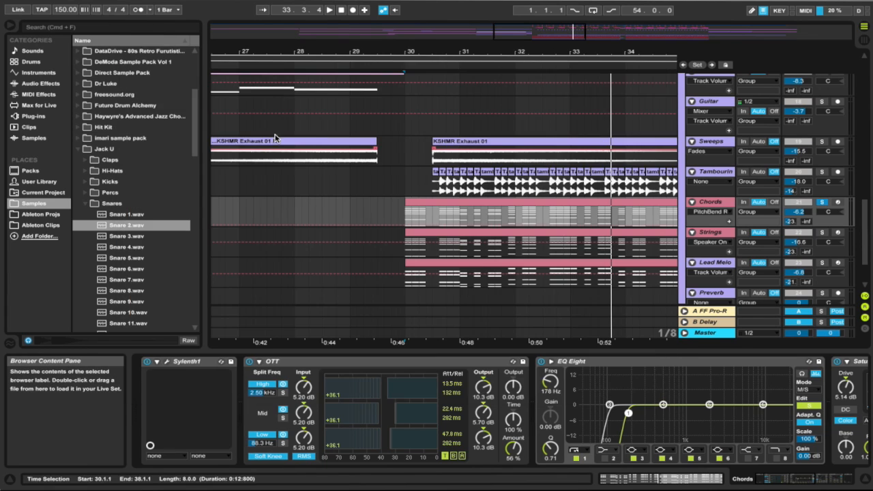
Open the Chords clip's pitch bend envelope, play the chords against it, and return to the track's device chain.
{"action": "double_click", "coordinate": [468, 203]}
{"action": "left_click", "coordinate": [154, 459]}
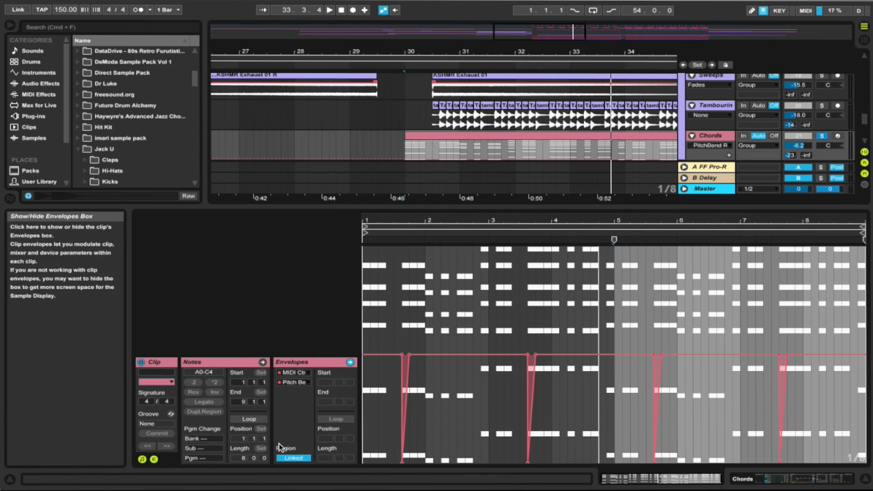
{"action": "left_click", "coordinate": [386, 335]}
{"action": "key", "text": "space"}
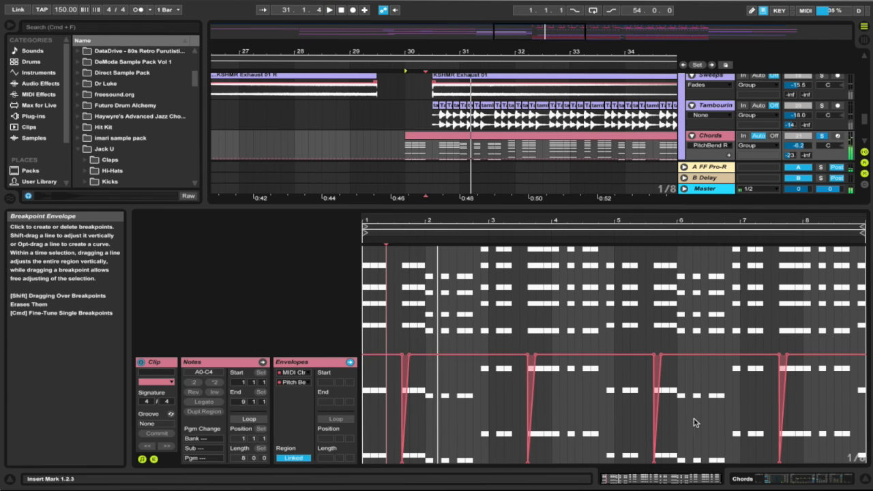
{"action": "left_click", "coordinate": [765, 484]}
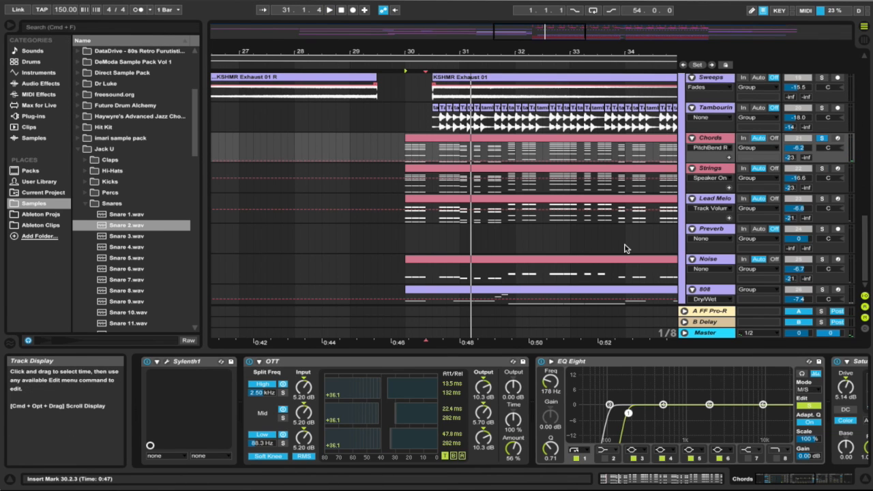
Solo the Strings track and audition its clip from bar 30.
{"action": "left_click", "coordinate": [718, 167]}
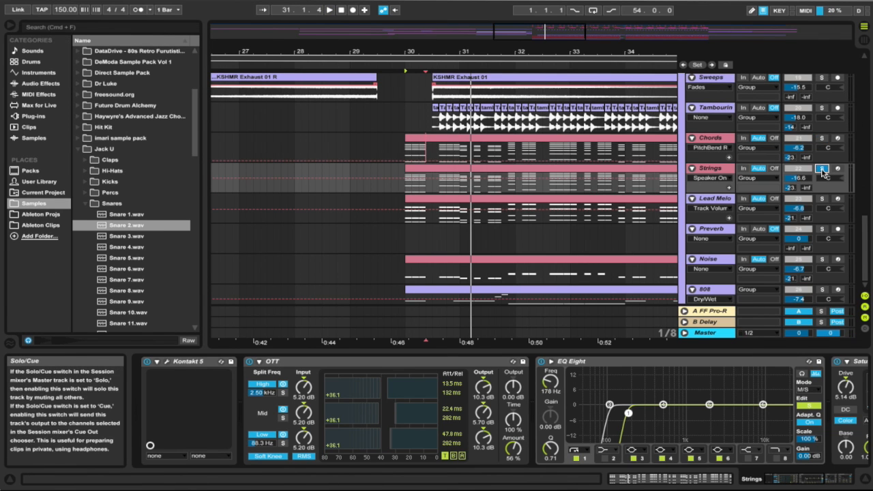
{"action": "left_click", "coordinate": [609, 169]}
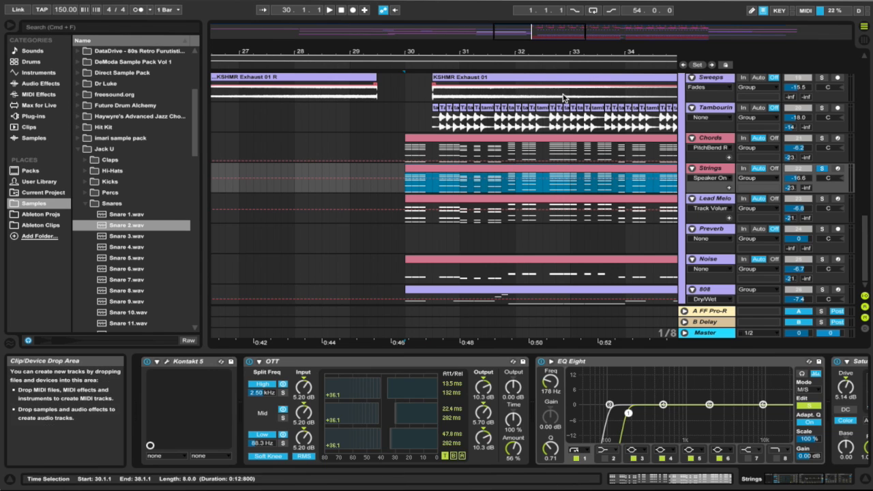
{"action": "left_click_drag", "start_coordinate": [557, 53], "coordinate": [561, 56]}
{"action": "key", "text": "space"}
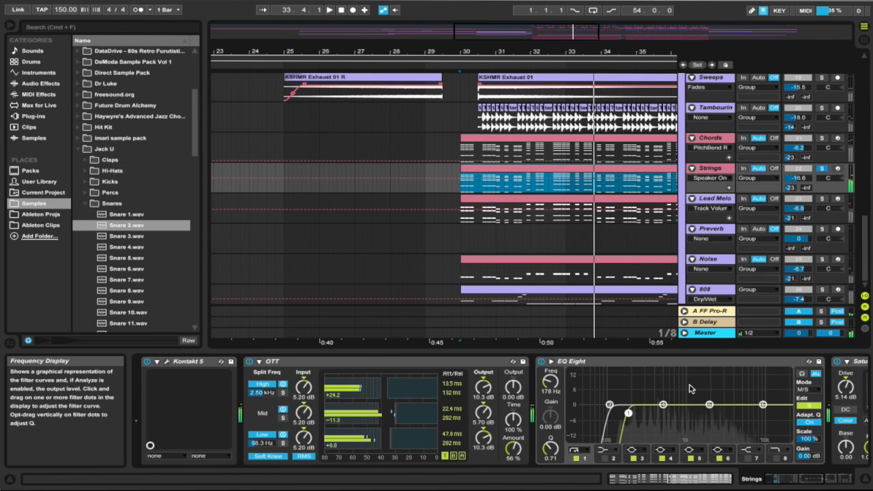
{"action": "key", "text": "space"}
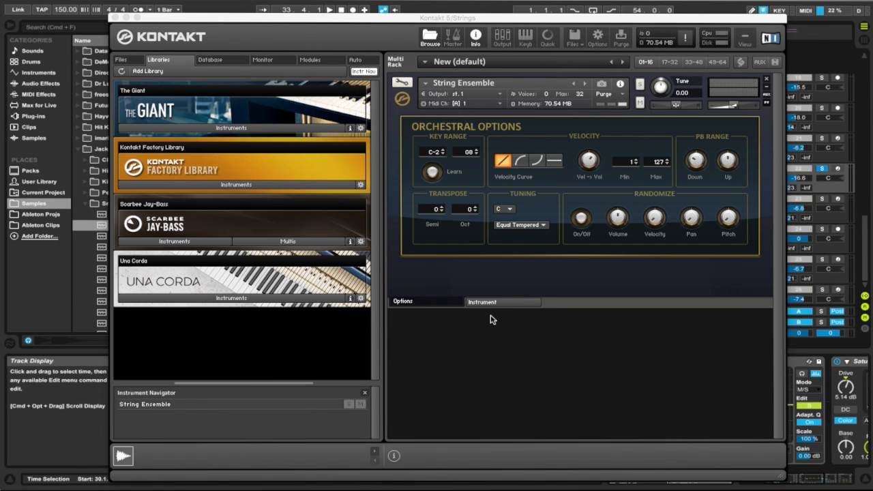
Examine Kontakt's String Ensemble articulations, the Factory Library strings list and the pitch bend range options, and close Kontakt.
{"action": "left_click", "coordinate": [491, 304]}
{"action": "left_click_drag", "start_coordinate": [383, 19], "coordinate": [381, 86]}
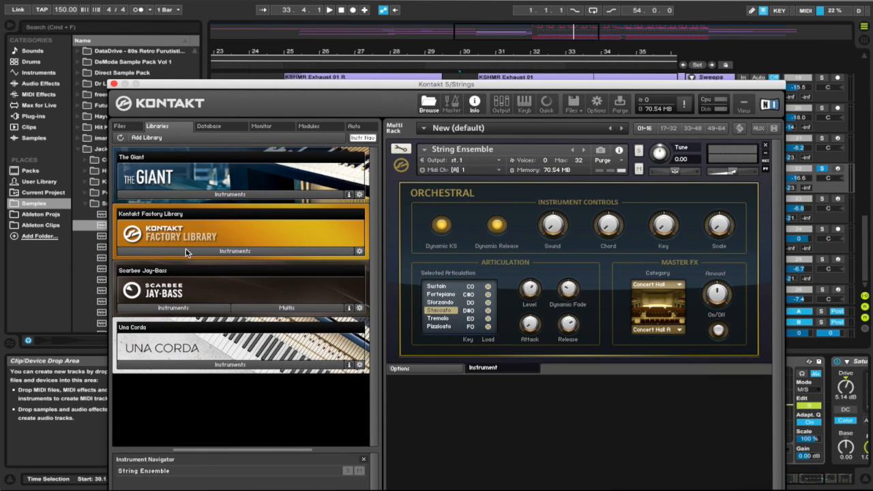
{"action": "left_click", "coordinate": [199, 251]}
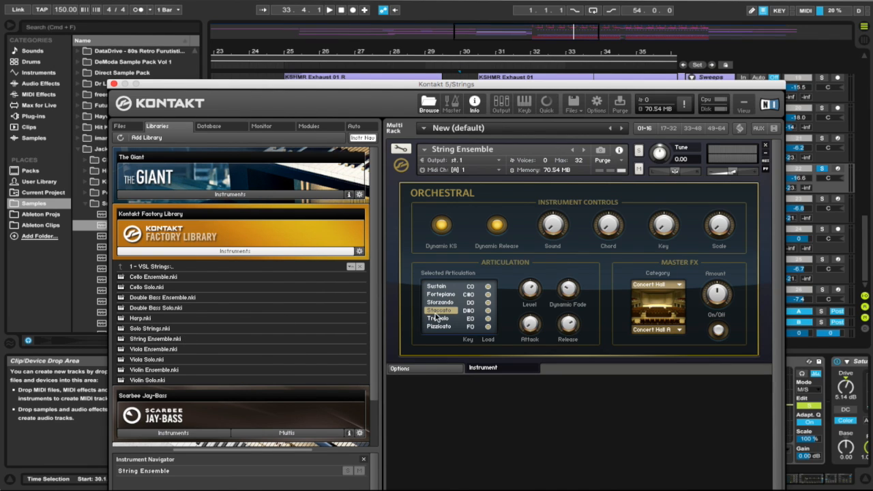
{"action": "left_click", "coordinate": [433, 370]}
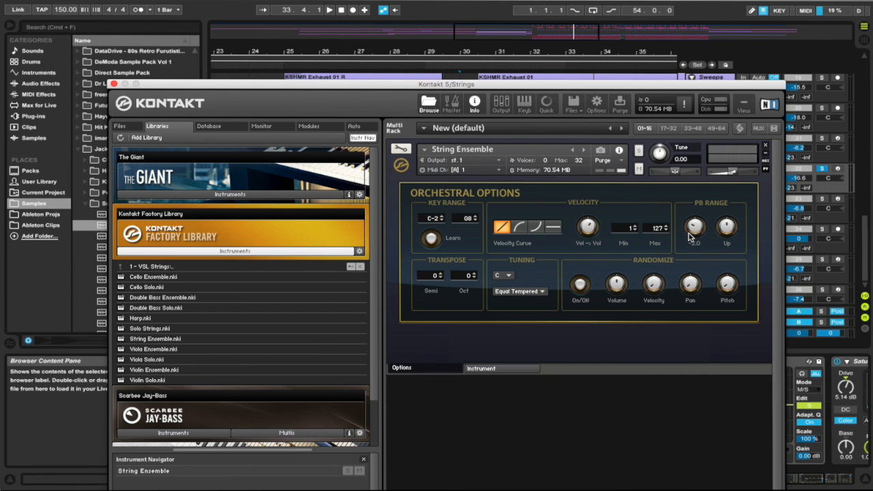
{"action": "left_click", "coordinate": [113, 83]}
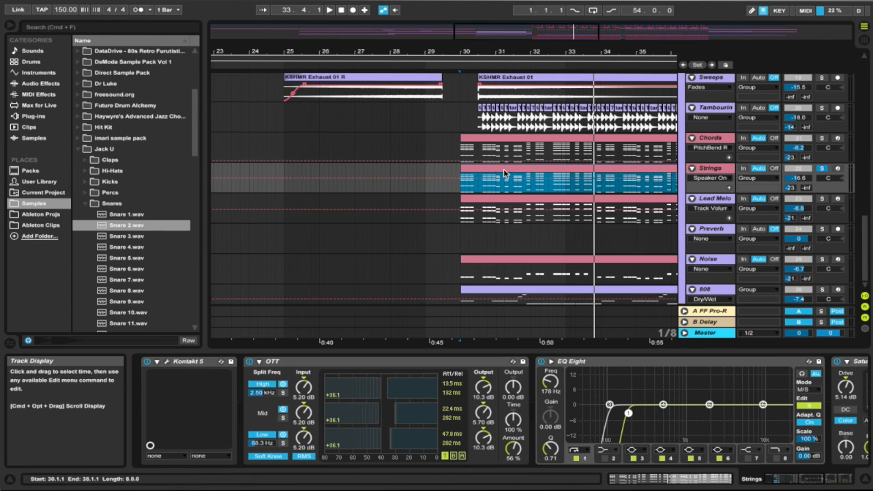
Play the strings again and inspect the rest of their device chain through Saturator and Glue Compressor.
{"action": "key", "text": "space"}
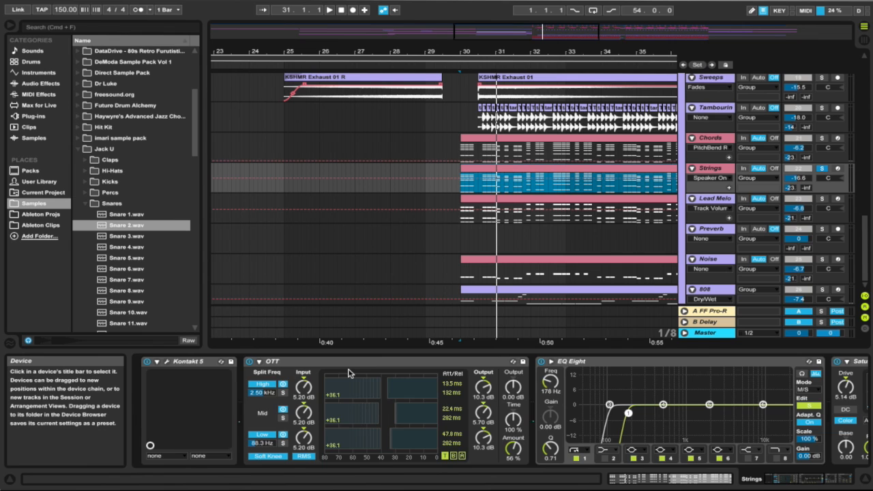
{"action": "scroll", "coordinate": [348, 372], "scroll_direction": "right", "scroll_amount": 5}
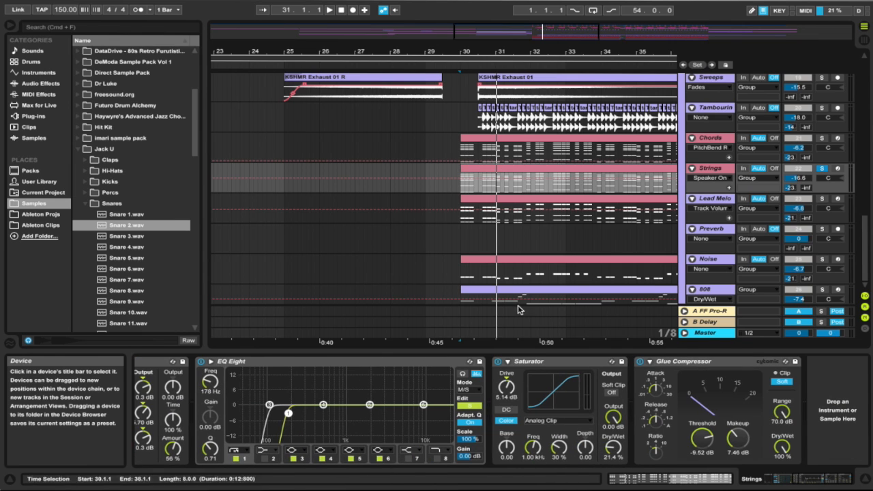
Solo the Lead Melody track, audition its clip from bar 30, and inspect its device chain from Sylenth1 to LFOTool.
{"action": "left_click", "coordinate": [514, 210]}
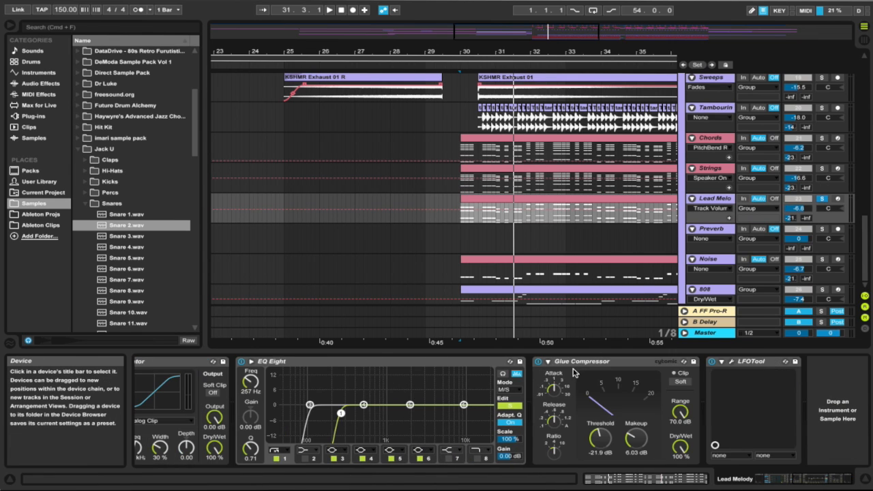
{"action": "scroll", "coordinate": [573, 372], "scroll_direction": "left", "scroll_amount": 5}
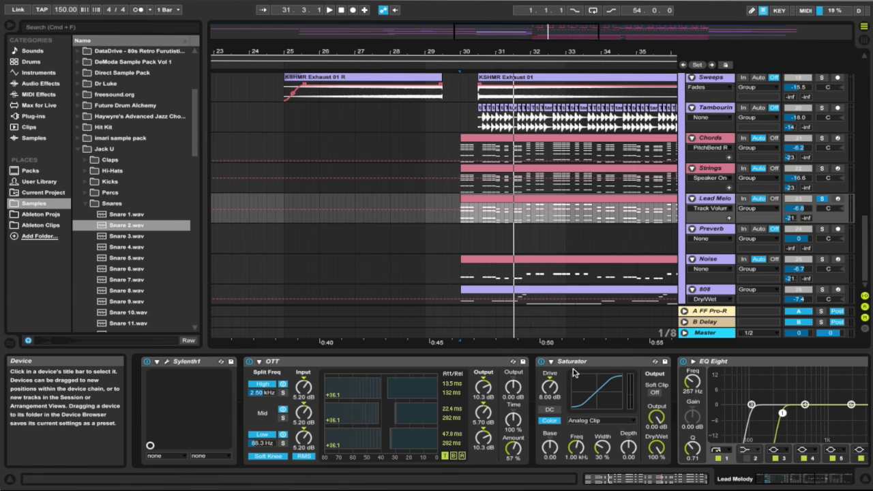
{"action": "left_click", "coordinate": [596, 201]}
{"action": "key", "text": "space"}
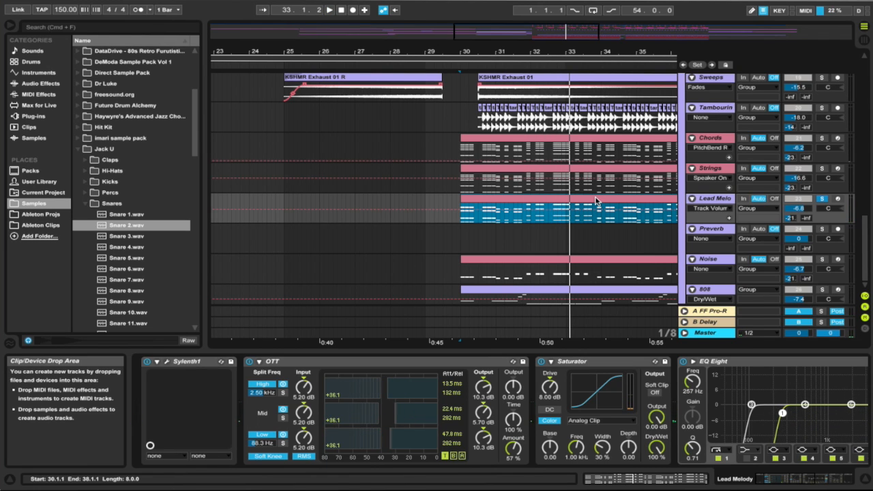
{"action": "left_click", "coordinate": [451, 360]}
{"action": "scroll", "coordinate": [451, 360], "scroll_direction": "right", "scroll_amount": 5}
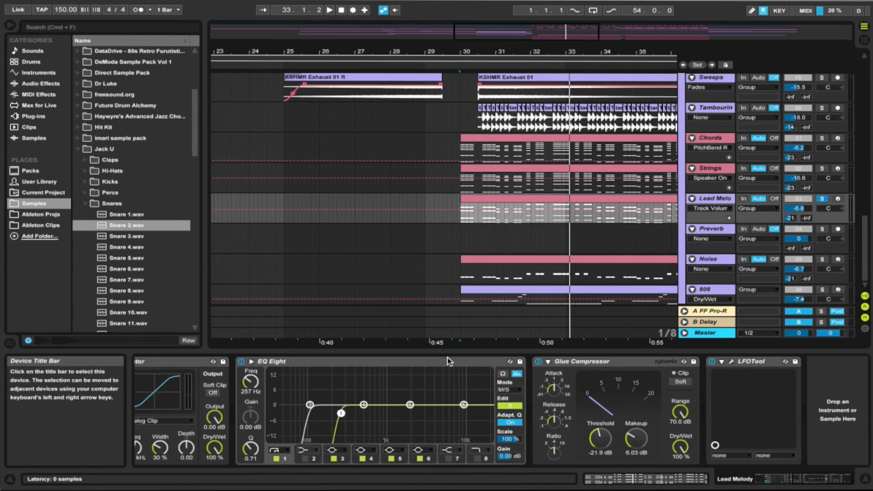
Open the Lead Melody clip's notes to examine them, and solo the Chords track to play it for comparison.
{"action": "double_click", "coordinate": [541, 200]}
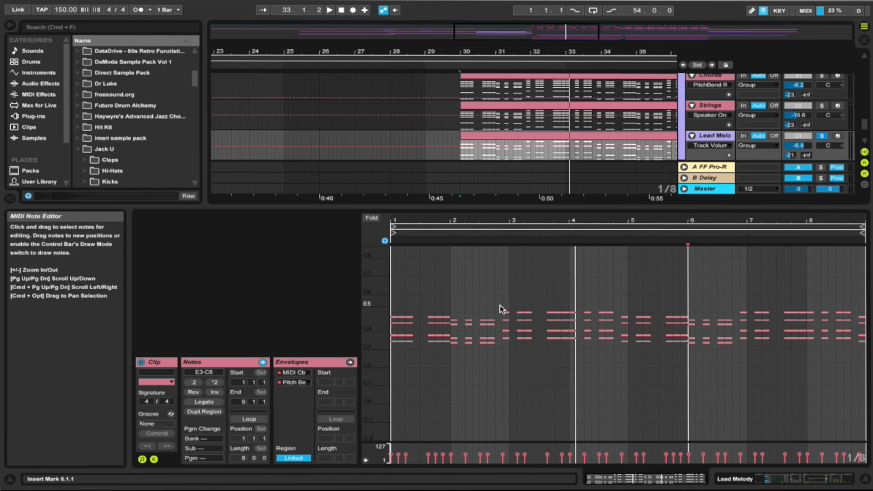
{"action": "left_click", "coordinate": [472, 322]}
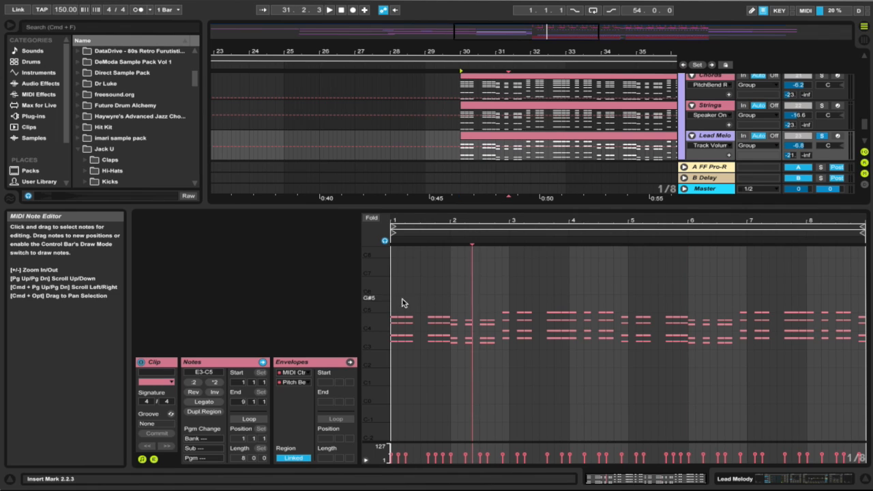
{"action": "left_click", "coordinate": [823, 77]}
{"action": "key", "text": "space"}
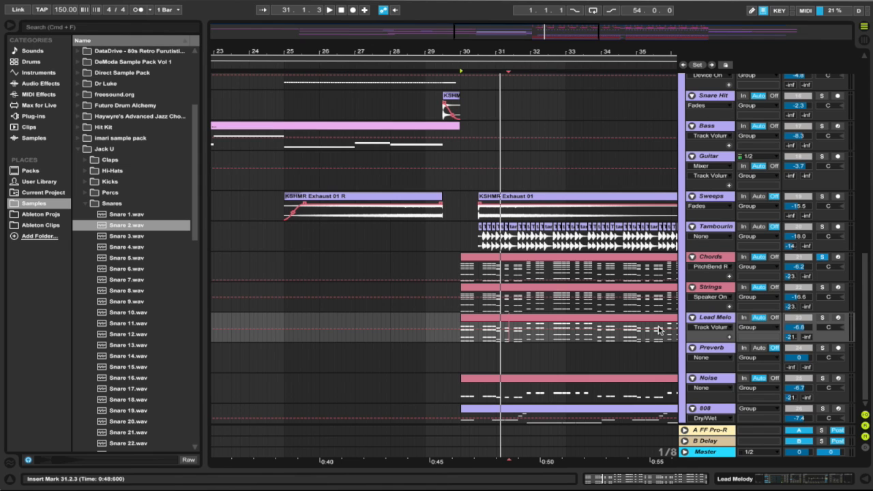
Solo the Noise track and bring up its device chain to audition its clip from bar 30.
{"action": "scroll", "coordinate": [673, 375], "scroll_direction": "right", "scroll_amount": 5}
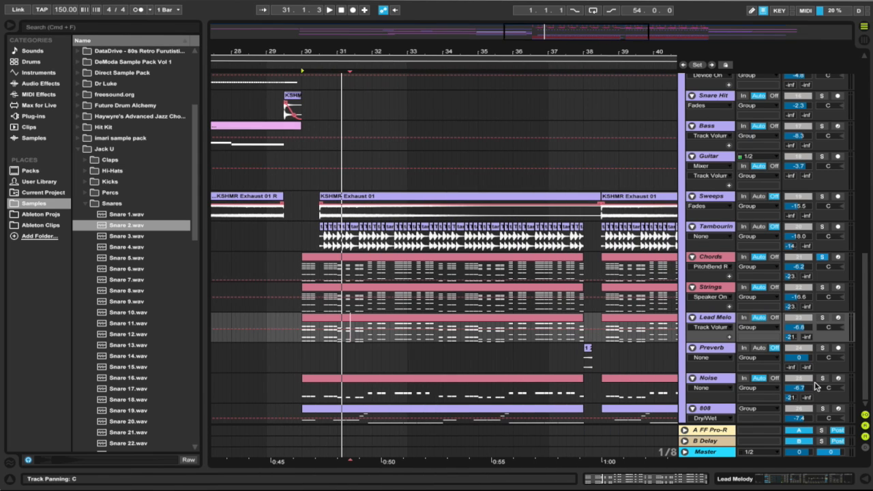
{"action": "left_click", "coordinate": [558, 380]}
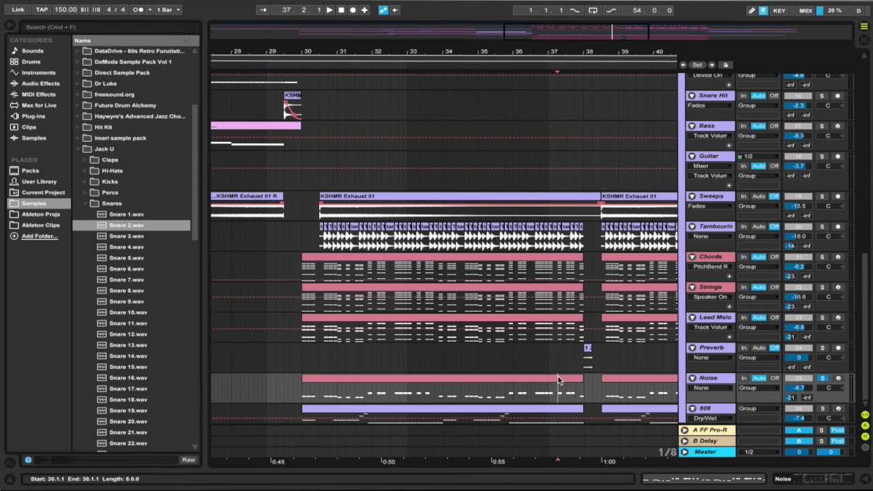
{"action": "left_click", "coordinate": [788, 482]}
Open the Noise track's Sylenth1, examine its oscillator and envelope settings, and close the synth window.
{"action": "left_click", "coordinate": [166, 361]}
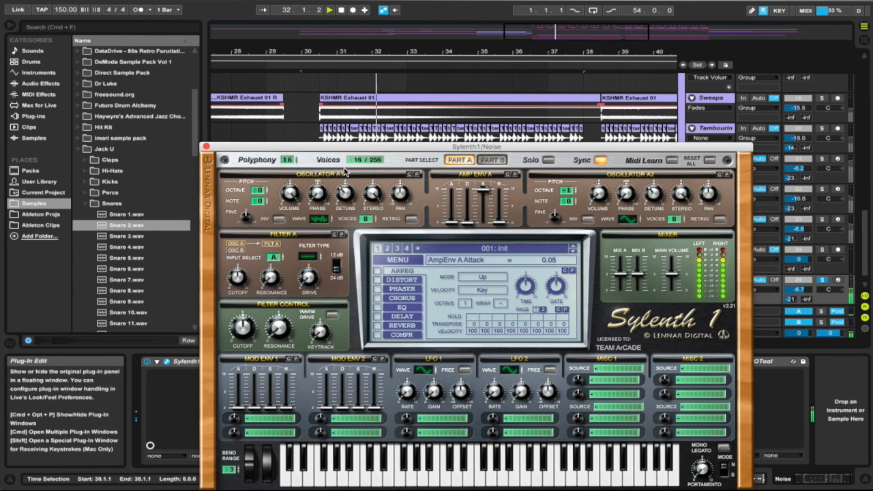
{"action": "left_click_drag", "start_coordinate": [389, 147], "coordinate": [429, 358]}
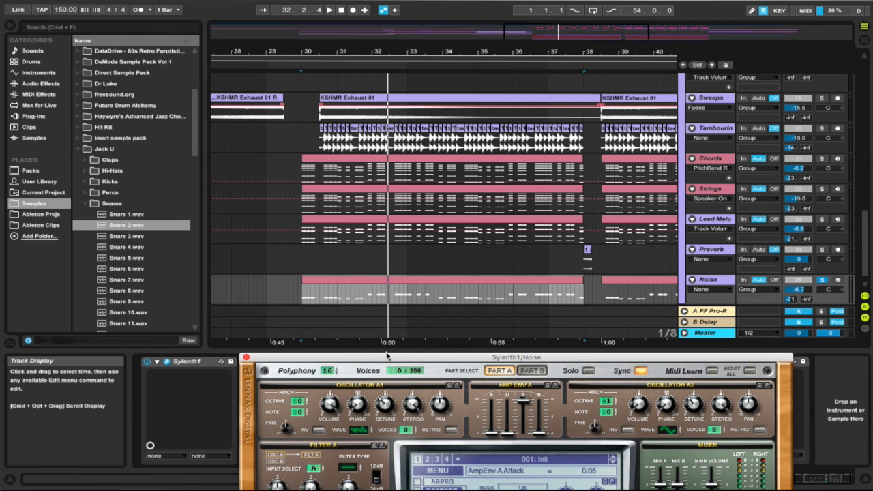
{"action": "left_click_drag", "start_coordinate": [386, 352], "coordinate": [328, 99]}
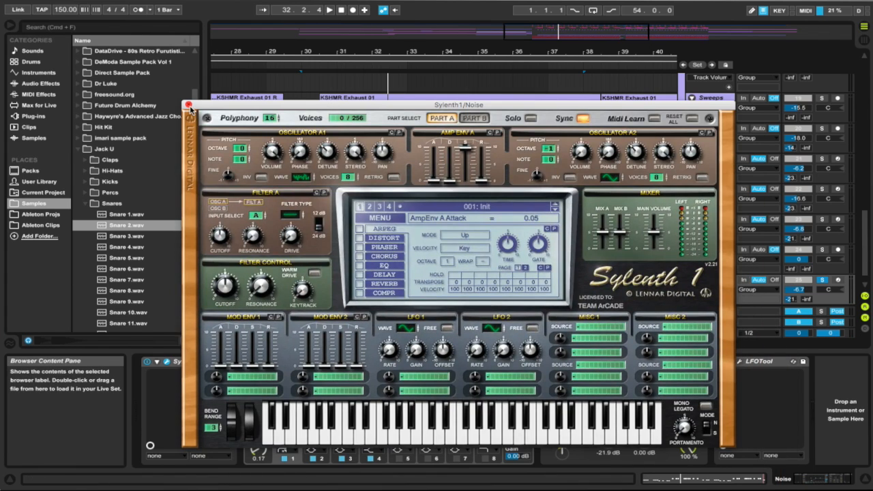
{"action": "left_click", "coordinate": [189, 105]}
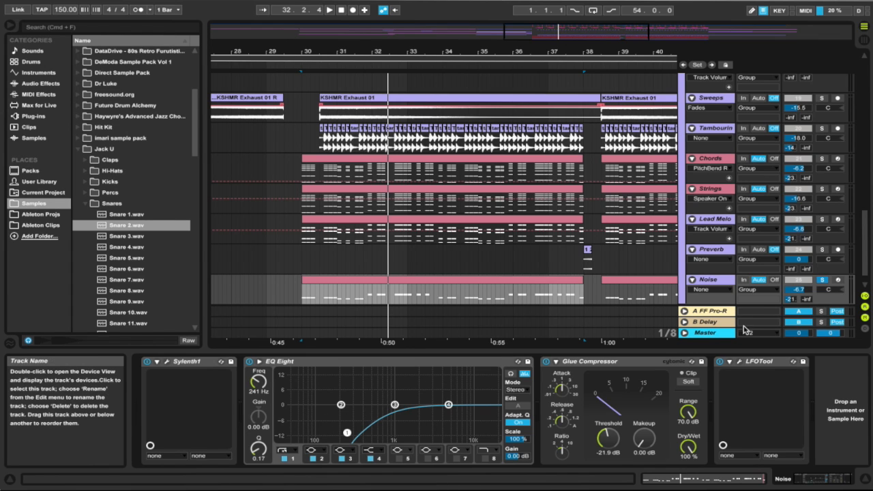
Locate the Preverb clip near bar 38, unsolo the Noise track, and play the full mix from 37.4.4.
{"action": "left_click", "coordinate": [587, 250]}
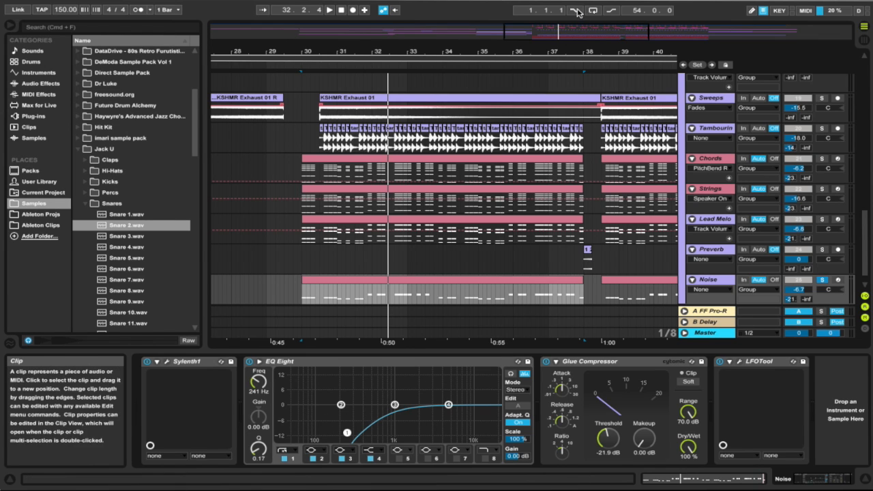
{"action": "left_click_drag", "start_coordinate": [587, 52], "coordinate": [596, 160]}
{"action": "left_click", "coordinate": [583, 253]}
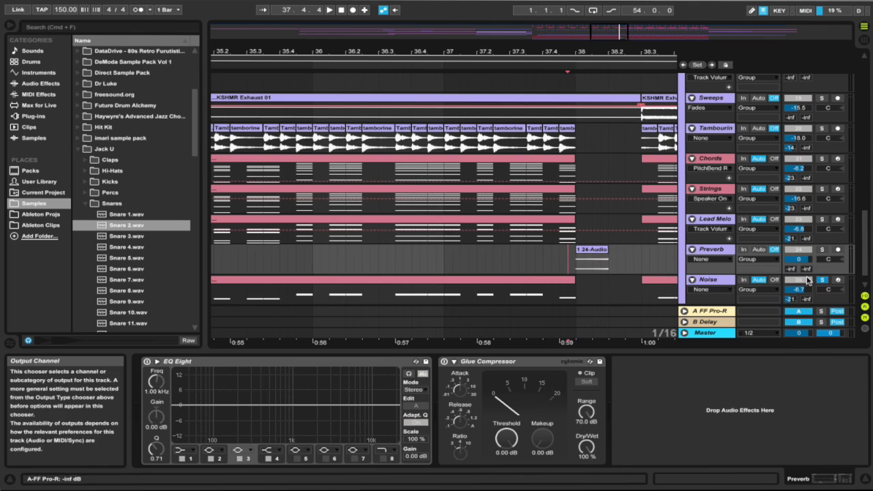
{"action": "left_click", "coordinate": [583, 253]}
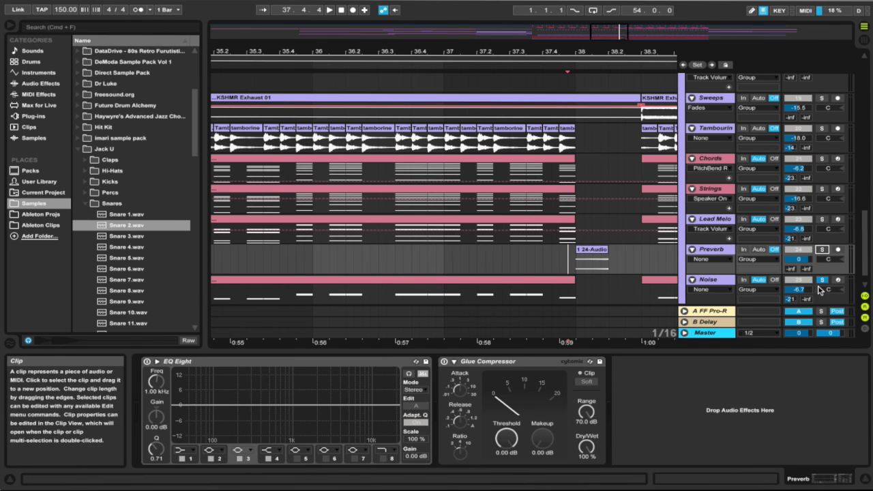
{"action": "left_click", "coordinate": [821, 280]}
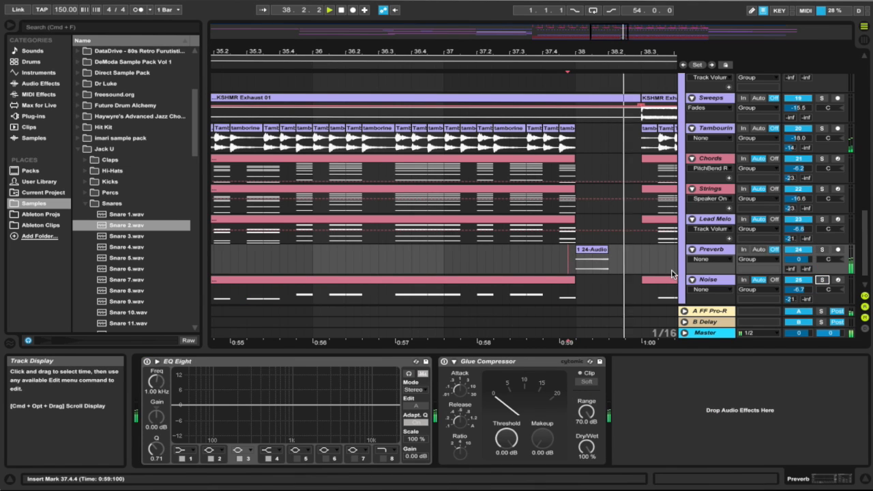
{"action": "key", "text": "space"}
Solo the Preverb track and audition its reversed audio clip from 38.1.1.
{"action": "left_click", "coordinate": [592, 250]}
{"action": "left_click", "coordinate": [823, 249]}
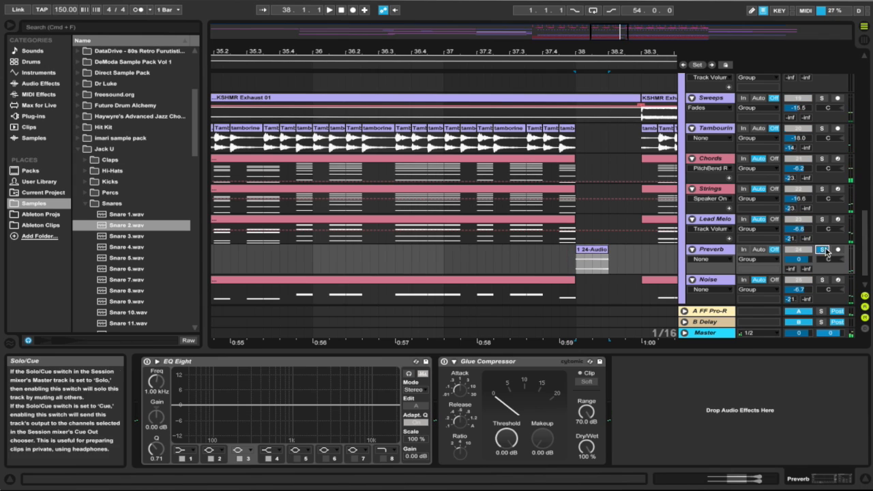
{"action": "left_click", "coordinate": [590, 251]}
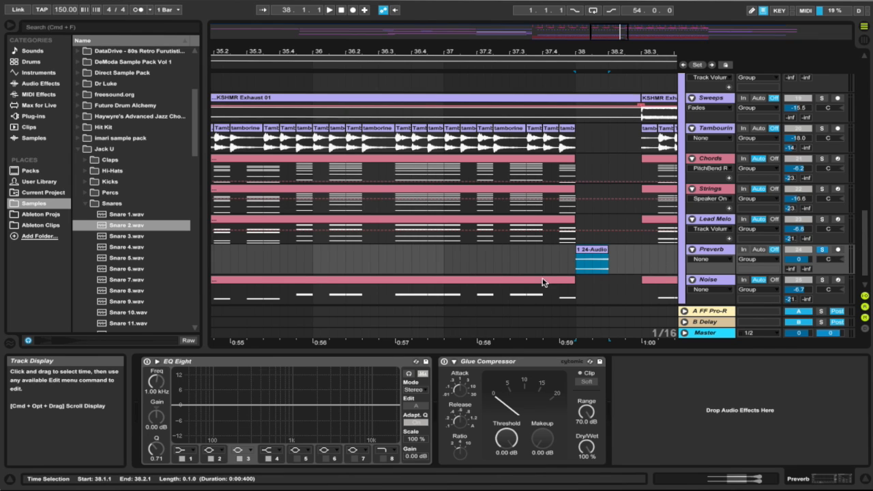
{"action": "key", "text": "space"}
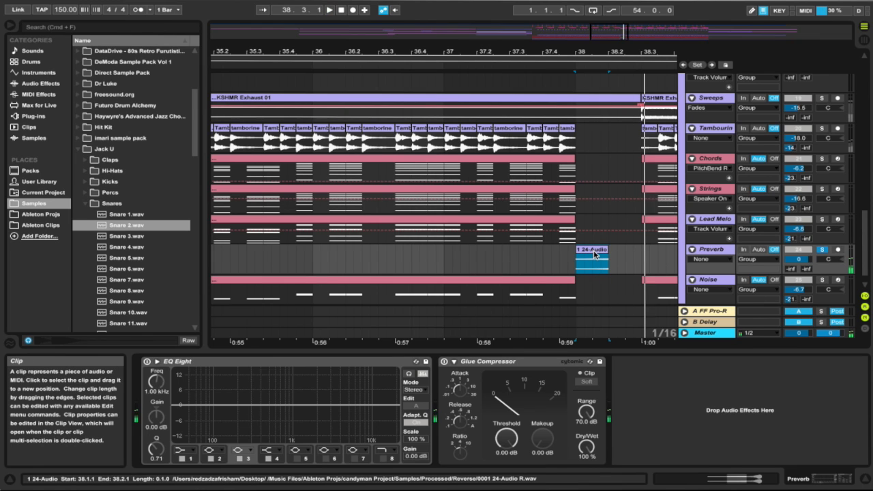
{"action": "key", "text": "space"}
Solo the Sweeps track and audition its KSHMR Exhaust 01 clip from 30.3.1.
{"action": "left_click_drag", "start_coordinate": [588, 51], "coordinate": [514, 53]}
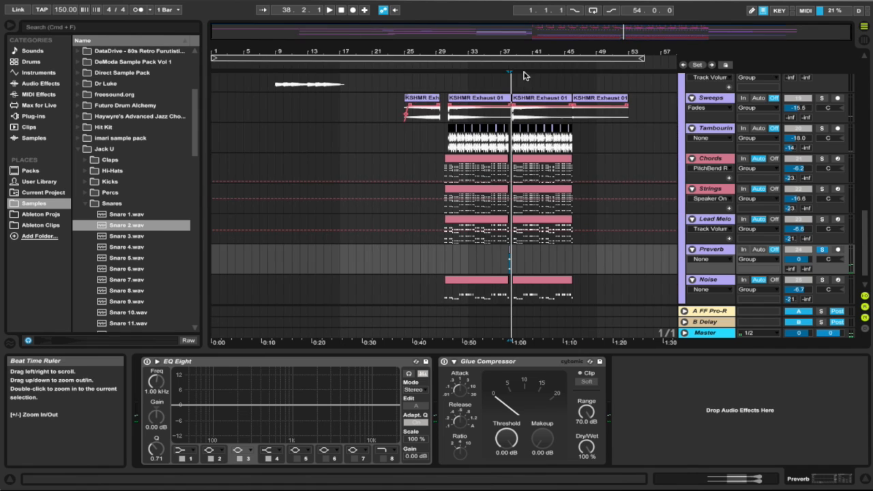
{"action": "scroll", "coordinate": [488, 281], "scroll_direction": "down", "scroll_amount": 1}
{"action": "left_click_drag", "start_coordinate": [457, 52], "coordinate": [457, 91]}
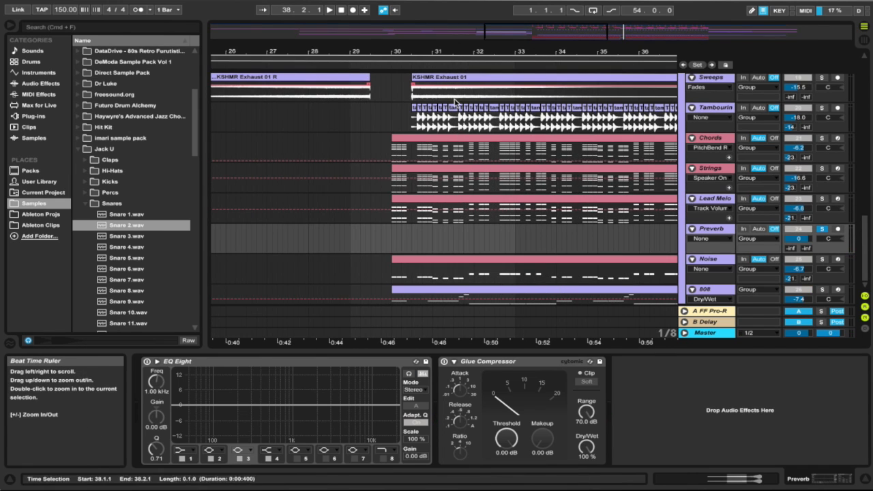
{"action": "scroll", "coordinate": [423, 103], "scroll_direction": "up", "scroll_amount": 3}
{"action": "scroll", "coordinate": [422, 104], "scroll_direction": "up", "scroll_amount": 2}
{"action": "left_click", "coordinate": [483, 157]}
{"action": "left_click", "coordinate": [821, 158]}
{"action": "key", "text": "space"}
Solo the Vocal Chop track and audition its repeated chops from 30.3.1.
{"action": "scroll", "coordinate": [555, 155], "scroll_direction": "down", "scroll_amount": 10}
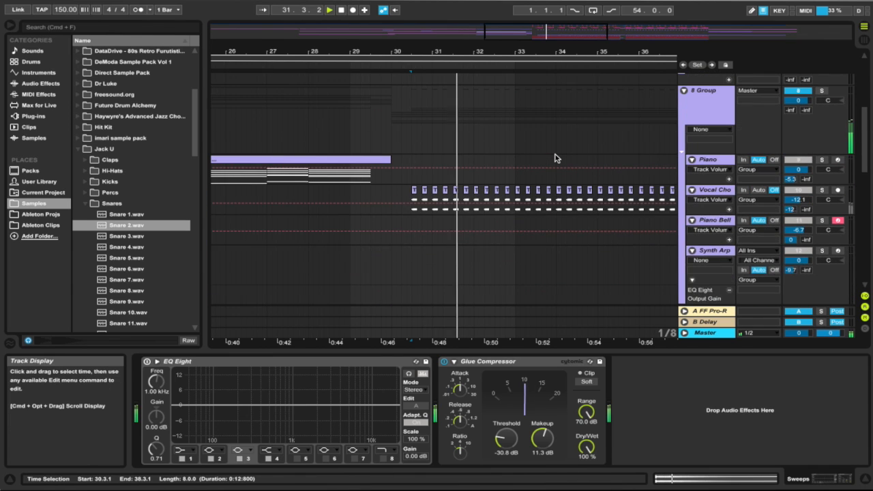
{"action": "scroll", "coordinate": [555, 158], "scroll_direction": "up", "scroll_amount": 1}
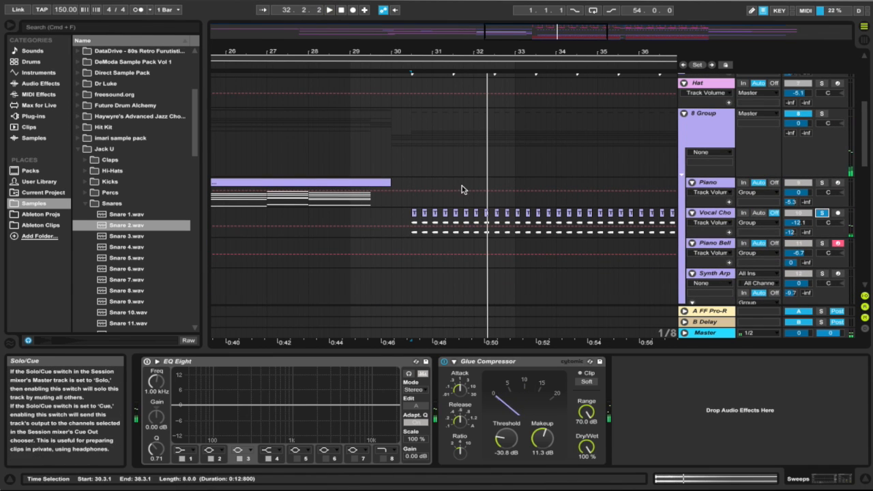
{"action": "left_click_drag", "start_coordinate": [412, 52], "coordinate": [413, 129]}
{"action": "left_click", "coordinate": [415, 215]}
{"action": "key", "text": "space"}
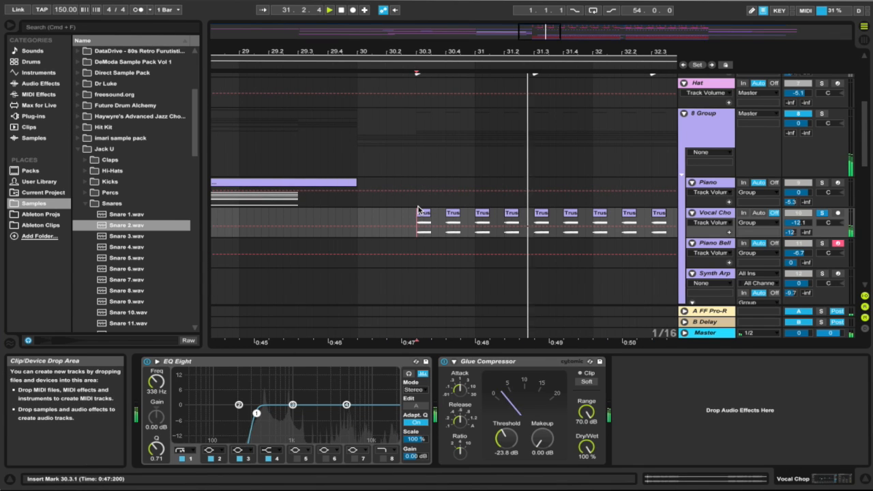
Unfold the Trigger track at bar 30 to compare its clips with the Kick and Snare hits, and fold it again.
{"action": "scroll", "coordinate": [409, 109], "scroll_direction": "up", "scroll_amount": 5}
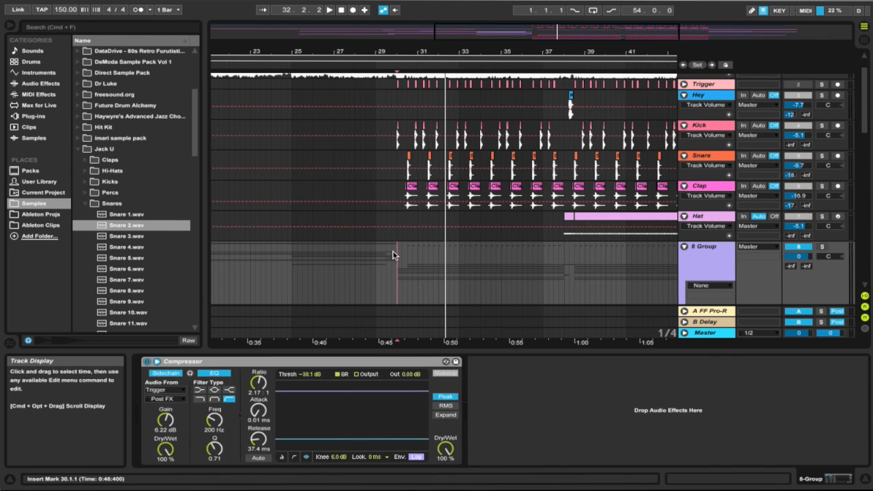
{"action": "scroll", "coordinate": [393, 256], "scroll_direction": "up", "scroll_amount": 2}
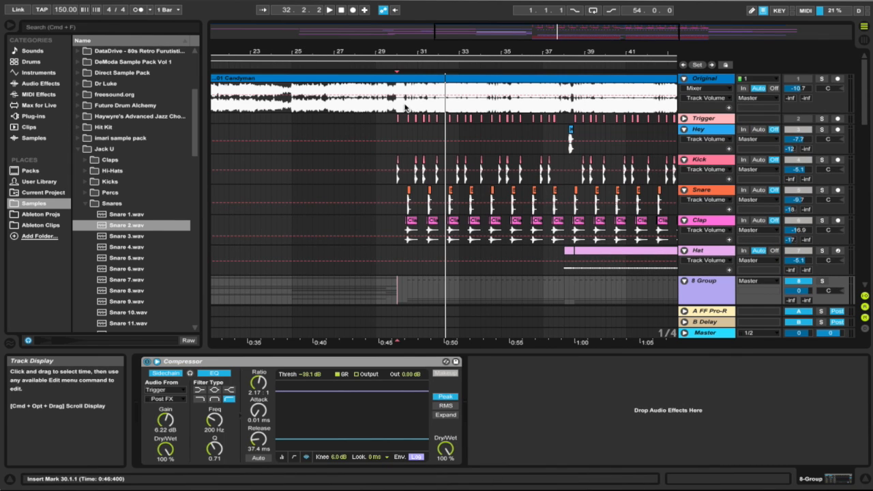
{"action": "left_click_drag", "start_coordinate": [407, 49], "coordinate": [382, 34]}
{"action": "left_click", "coordinate": [356, 119]}
{"action": "left_click", "coordinate": [683, 118]}
{"action": "left_click", "coordinate": [345, 128]}
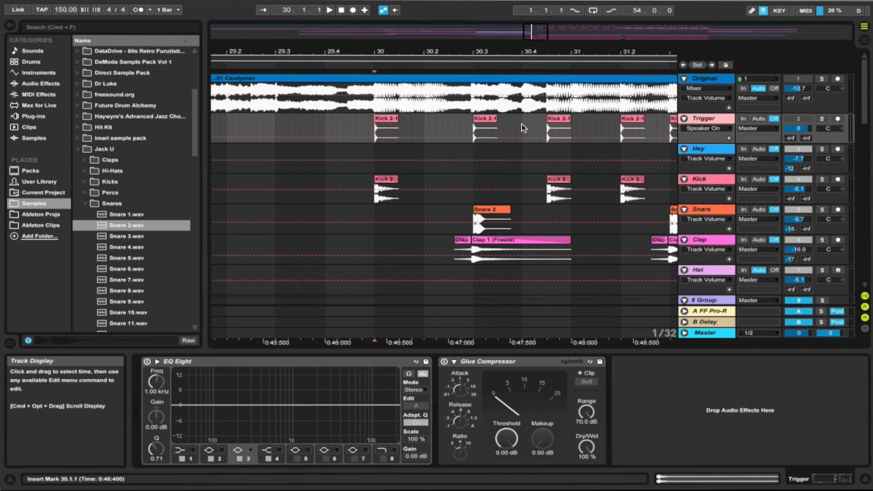
{"action": "left_click", "coordinate": [683, 118]}
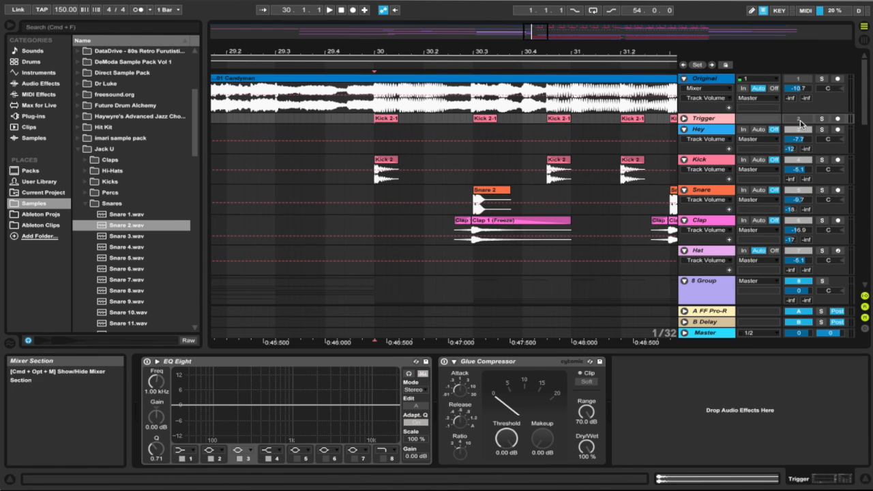
Bring up the 8 Group's Compressor to inspect its sidechain from Trigger, and review the tracks inside the group.
{"action": "scroll", "coordinate": [405, 175], "scroll_direction": "down", "scroll_amount": 10}
{"action": "scroll", "coordinate": [407, 177], "scroll_direction": "up", "scroll_amount": 2}
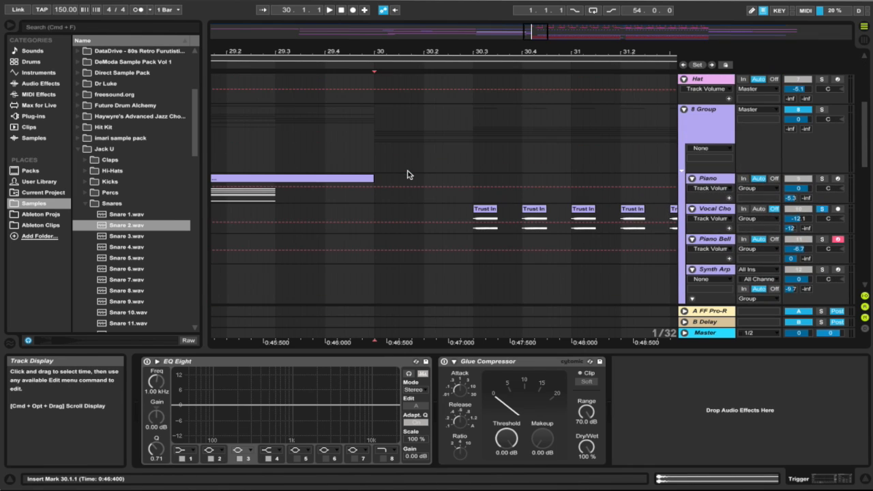
{"action": "left_click", "coordinate": [370, 139]}
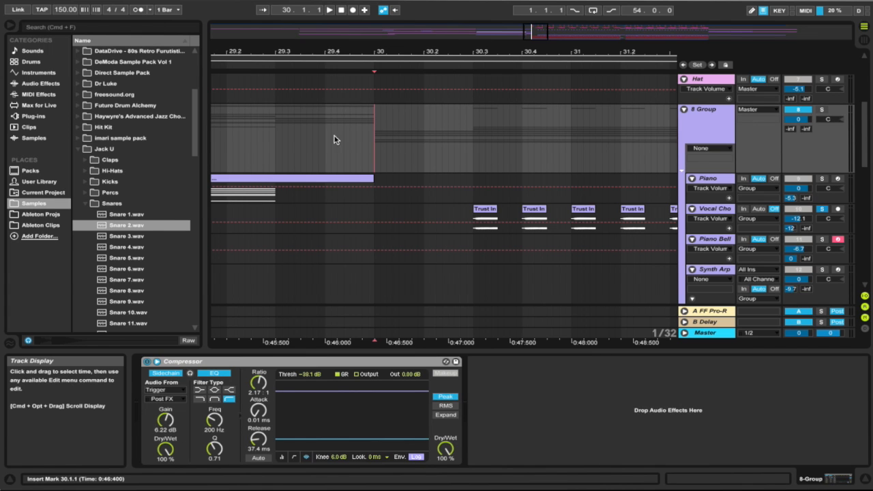
{"action": "scroll", "coordinate": [716, 171], "scroll_direction": "down", "scroll_amount": 10}
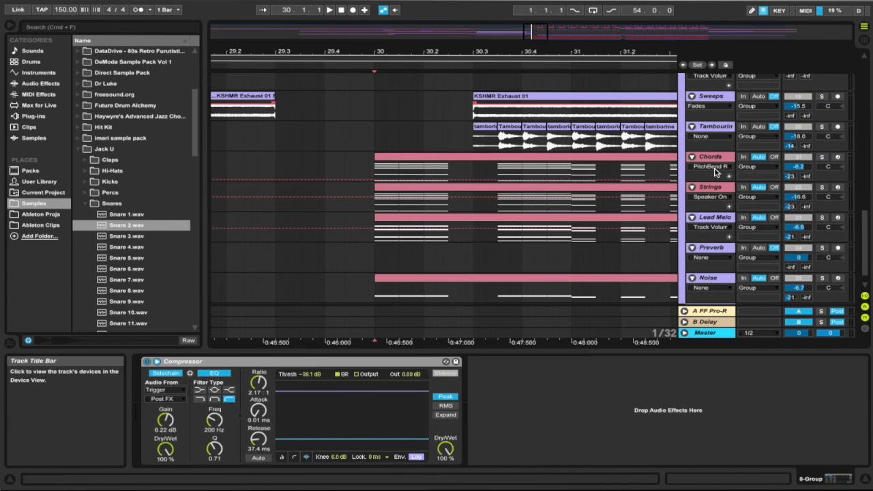
{"action": "scroll", "coordinate": [716, 172], "scroll_direction": "up", "scroll_amount": 6}
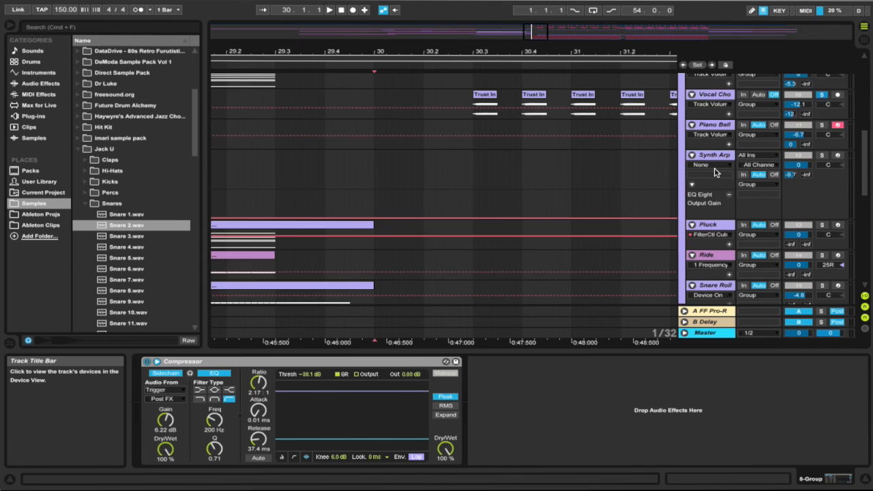
{"action": "scroll", "coordinate": [716, 172], "scroll_direction": "up", "scroll_amount": 5}
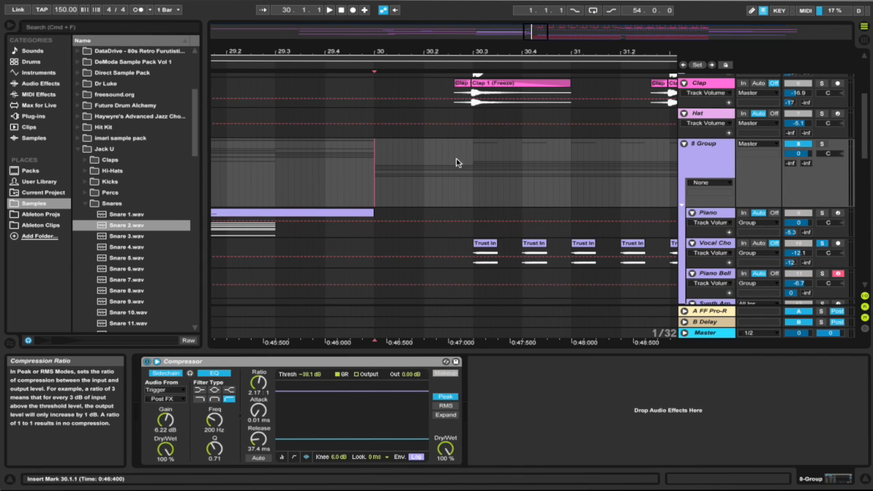
Place the playback start at bar 29 on the 8 Group and unsolo the Vocal Chop track.
{"action": "left_click_drag", "start_coordinate": [414, 51], "coordinate": [411, 10]}
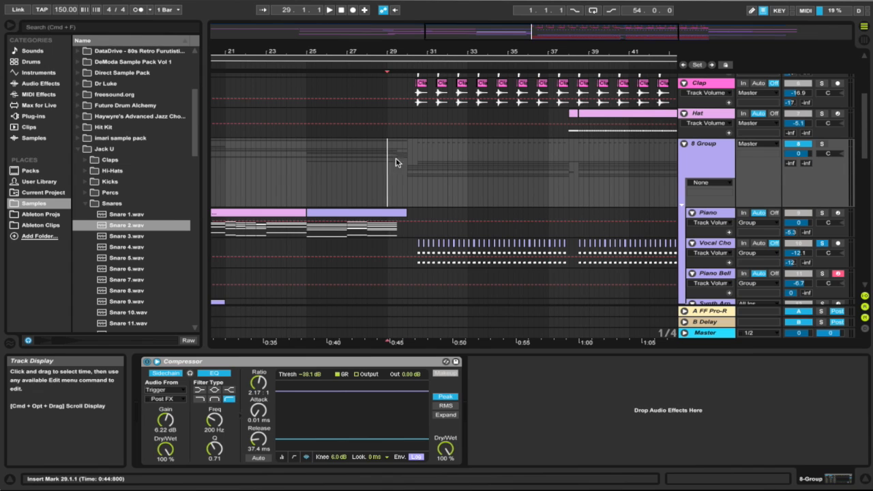
{"action": "scroll", "coordinate": [767, 238], "scroll_direction": "up", "scroll_amount": 1}
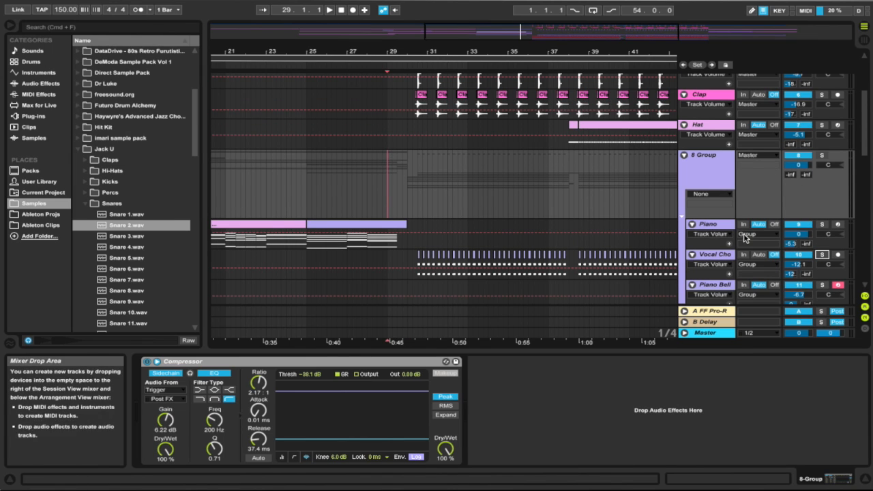